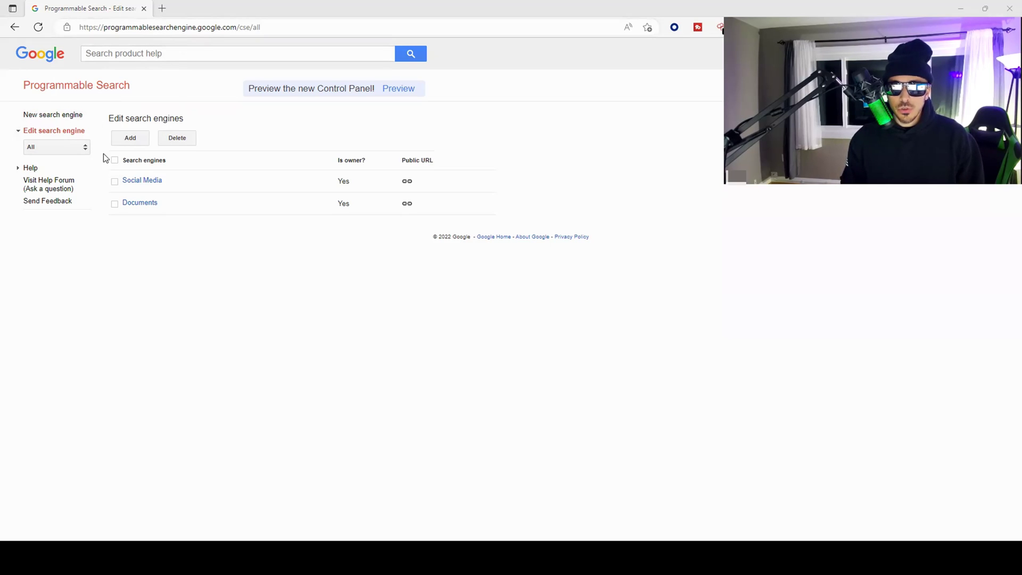
Select the Documents engine and go to its Search features page
{"action": "left_click", "coordinate": [151, 205]}
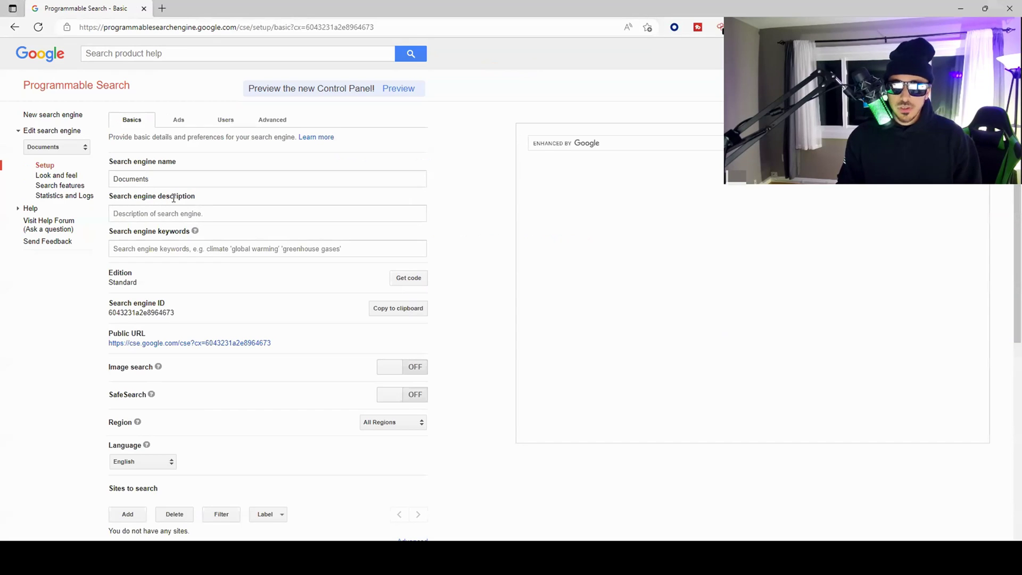
{"action": "left_click", "coordinate": [72, 188]}
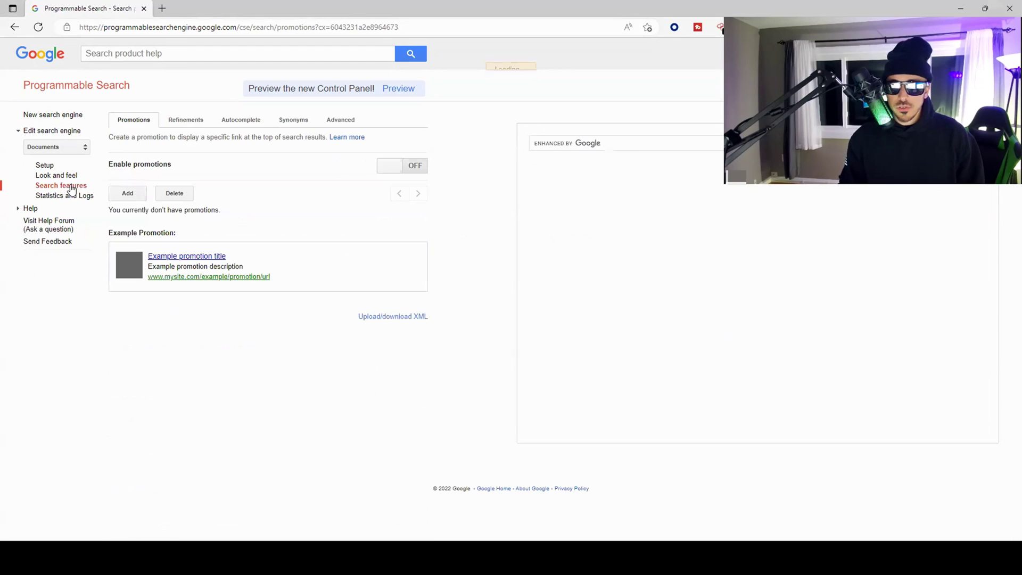
List the refinements and review the PDF, DOC (ext:doc, ext:docx) and XLS queries without changes
{"action": "left_click", "coordinate": [187, 122]}
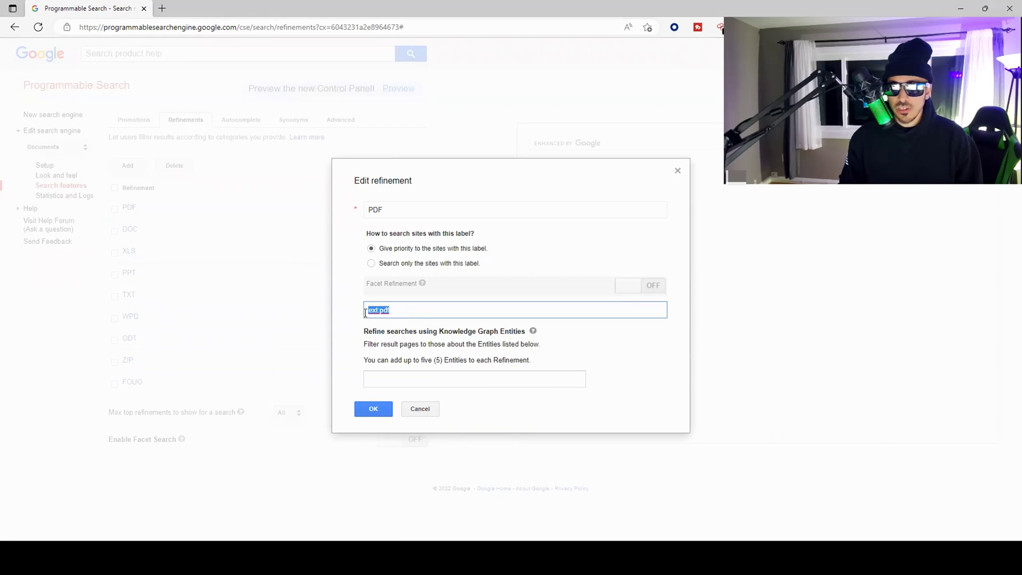
{"action": "left_click", "coordinate": [420, 410]}
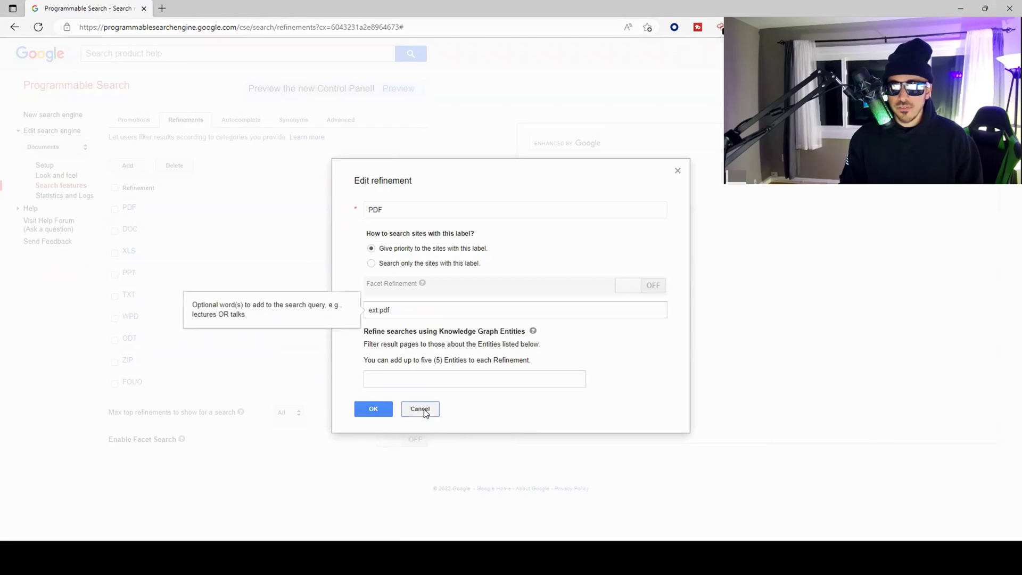
{"action": "left_click", "coordinate": [132, 229]}
{"action": "left_click", "coordinate": [441, 309]}
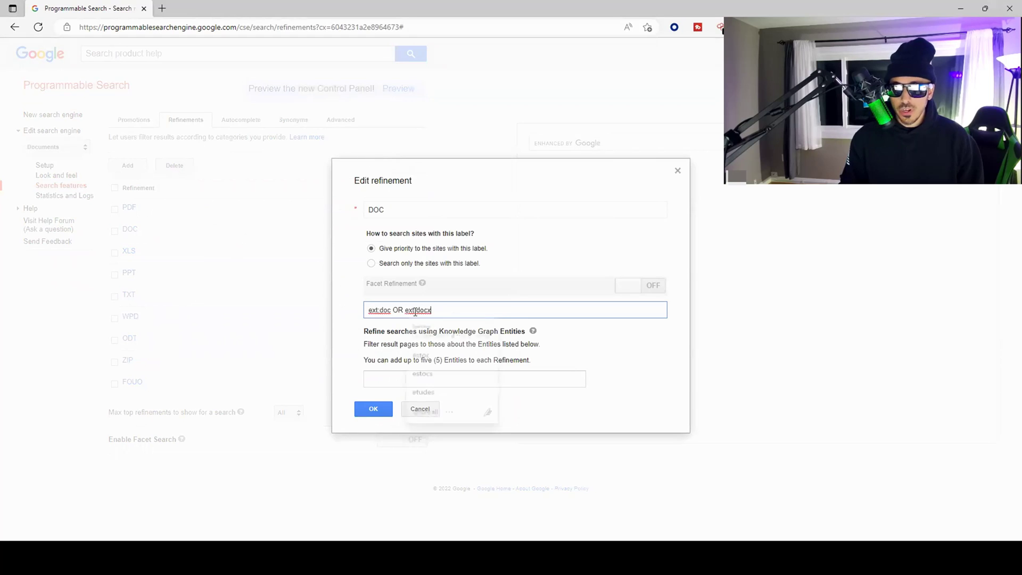
{"action": "left_click", "coordinate": [387, 312]}
{"action": "left_click", "coordinate": [437, 310]}
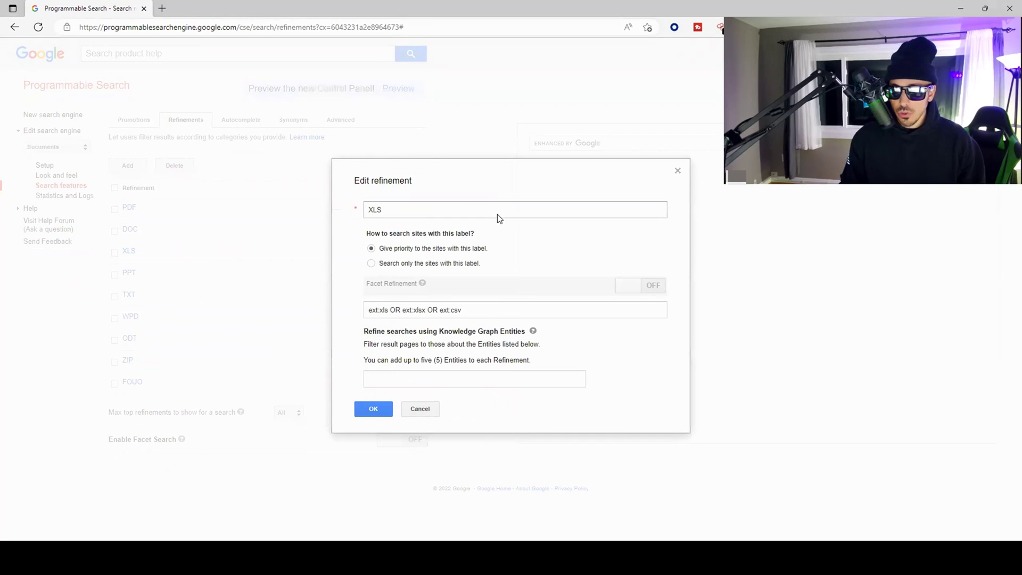
{"action": "left_click", "coordinate": [420, 409]}
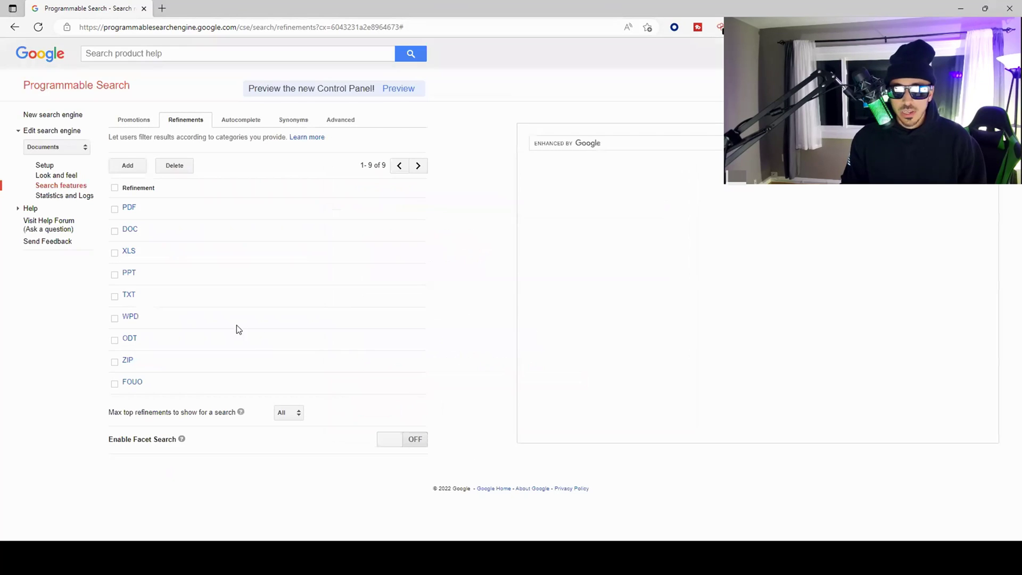
Review the PPT, TXT and FOUO refinement queries, cancelling each without changes
{"action": "left_click", "coordinate": [128, 273]}
{"action": "left_click", "coordinate": [420, 409]}
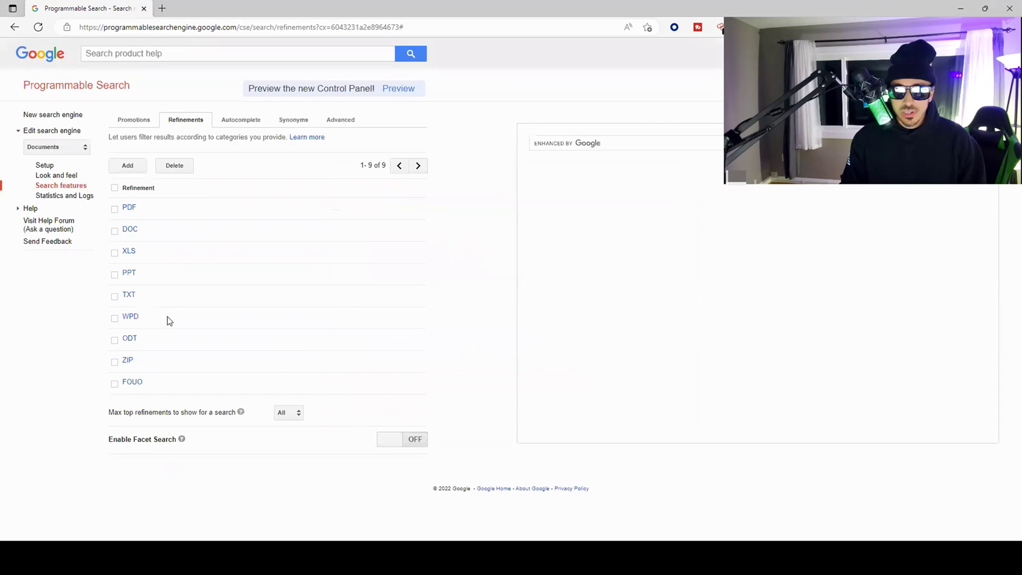
{"action": "left_click", "coordinate": [131, 296]}
{"action": "left_click", "coordinate": [429, 410]}
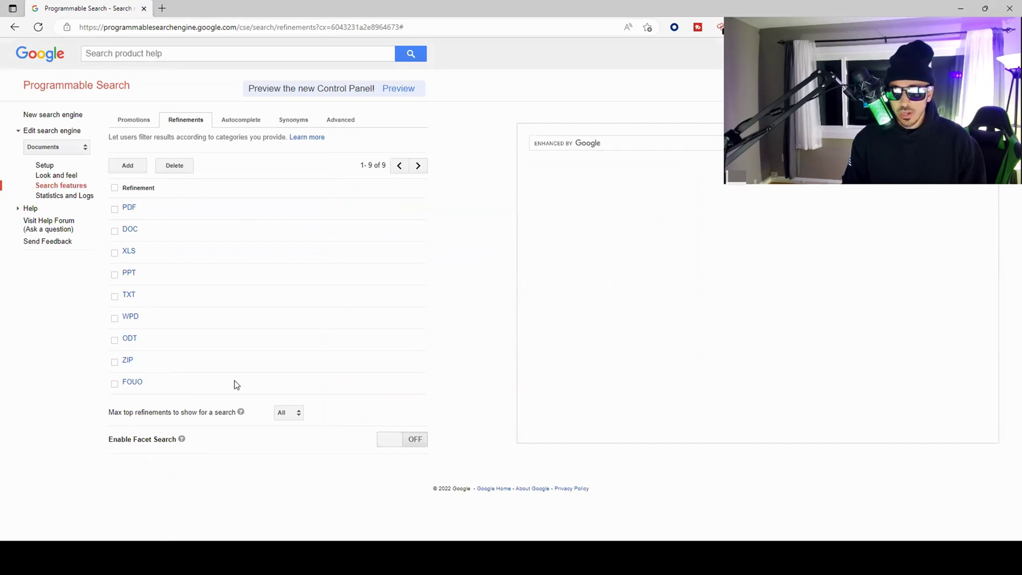
{"action": "left_click", "coordinate": [137, 382]}
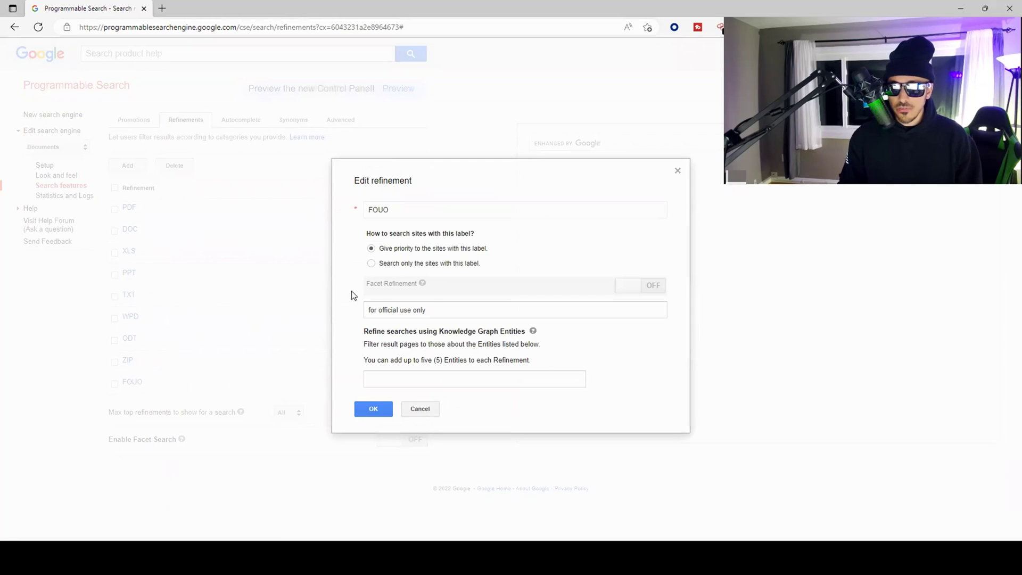
{"action": "left_click_drag", "start_coordinate": [431, 302], "coordinate": [354, 304]}
{"action": "left_click", "coordinate": [481, 303]}
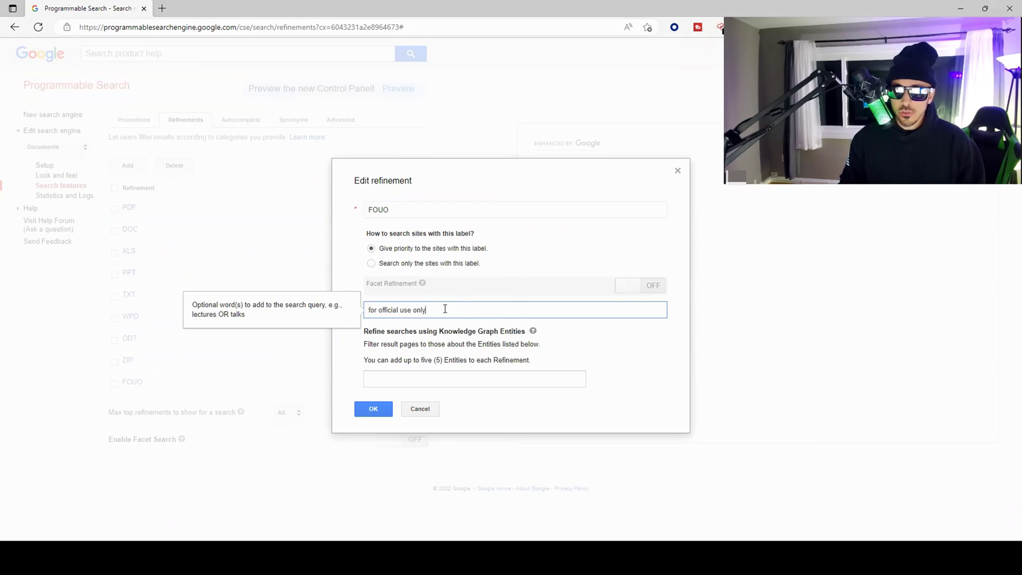
{"action": "left_click_drag", "start_coordinate": [445, 309], "coordinate": [413, 310]}
{"action": "left_click", "coordinate": [431, 411]}
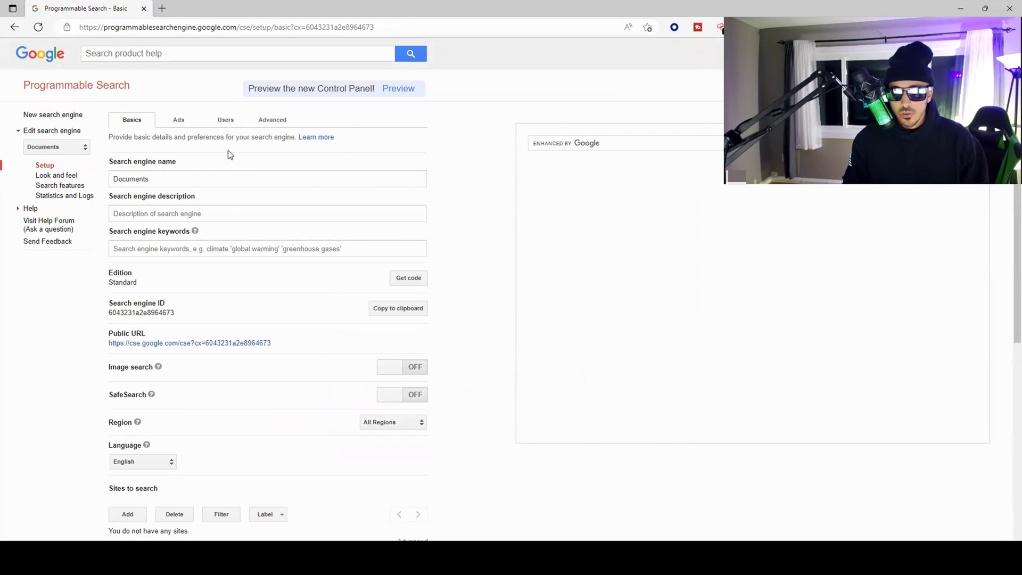
Open the Documents engine's Public URL in a new tab after scrolling the Basics settings
{"action": "scroll", "coordinate": [183, 177], "scroll_direction": "down", "scroll_amount": 3}
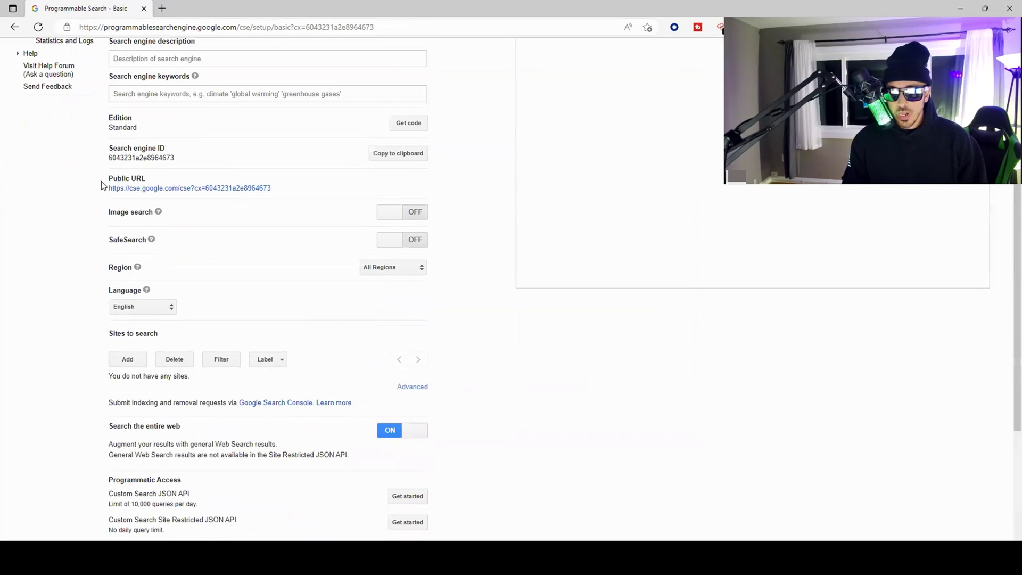
{"action": "scroll", "coordinate": [103, 185], "scroll_direction": "down", "scroll_amount": 2}
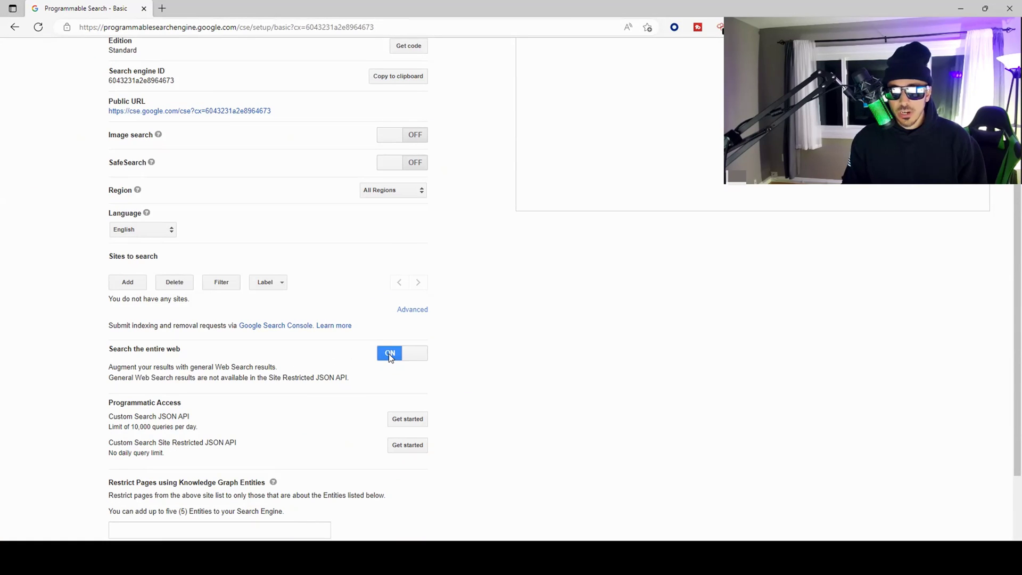
{"action": "scroll", "coordinate": [388, 354], "scroll_direction": "up", "scroll_amount": 4}
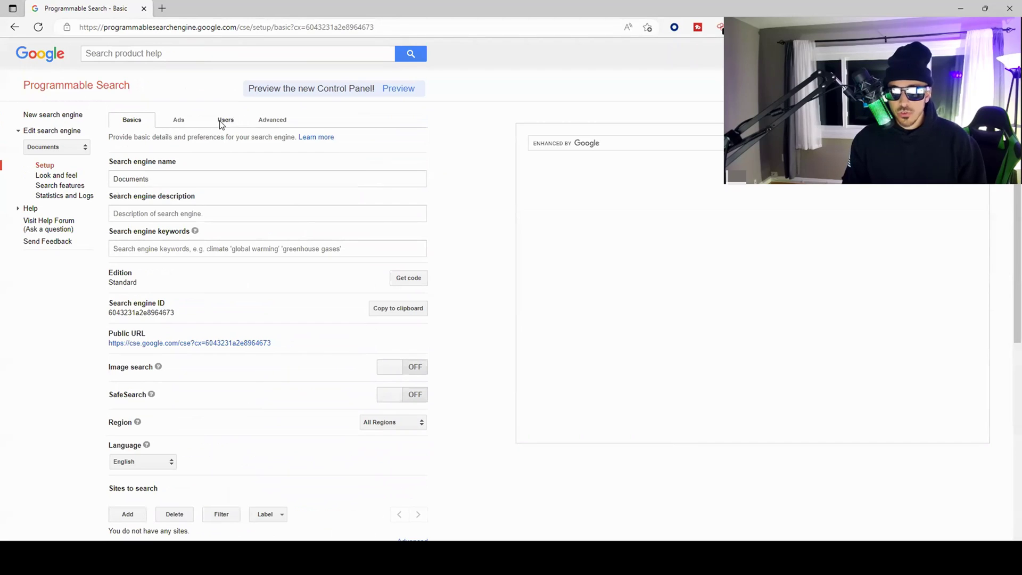
{"action": "left_click", "coordinate": [187, 344]}
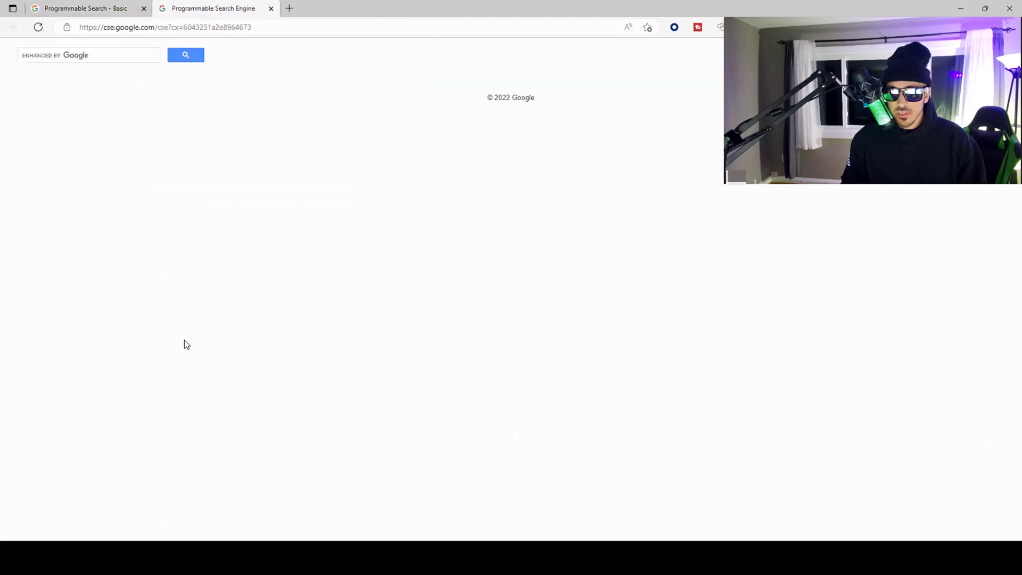
Search for 'top secret' on the Documents engine's public page
{"action": "left_click", "coordinate": [105, 56]}
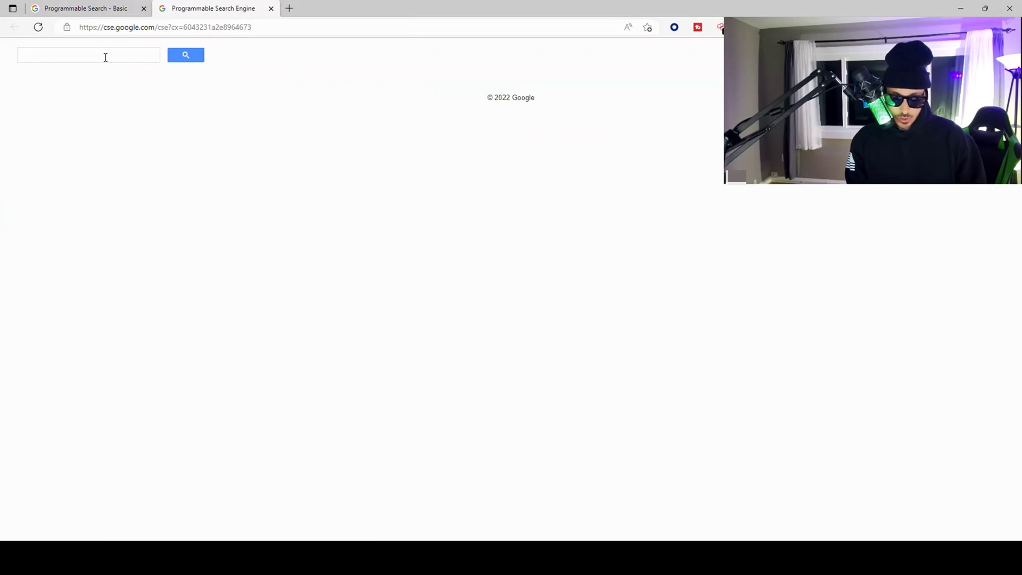
{"action": "type", "text": "s"}
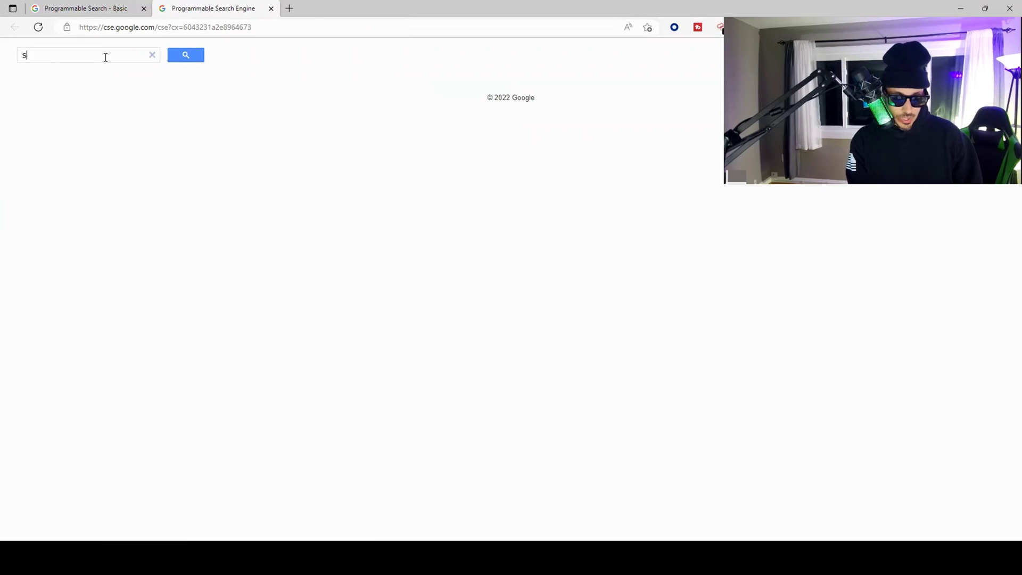
{"action": "key", "text": "BackSpace"}
{"action": "type", "text": "top secre"}
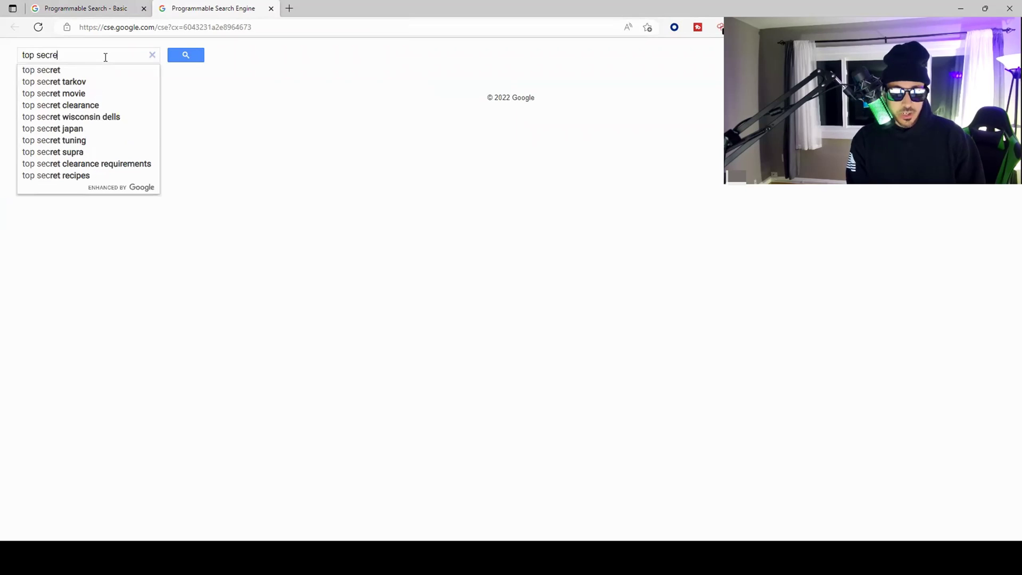
{"action": "type", "text": "t"}
{"action": "key", "text": "Return"}
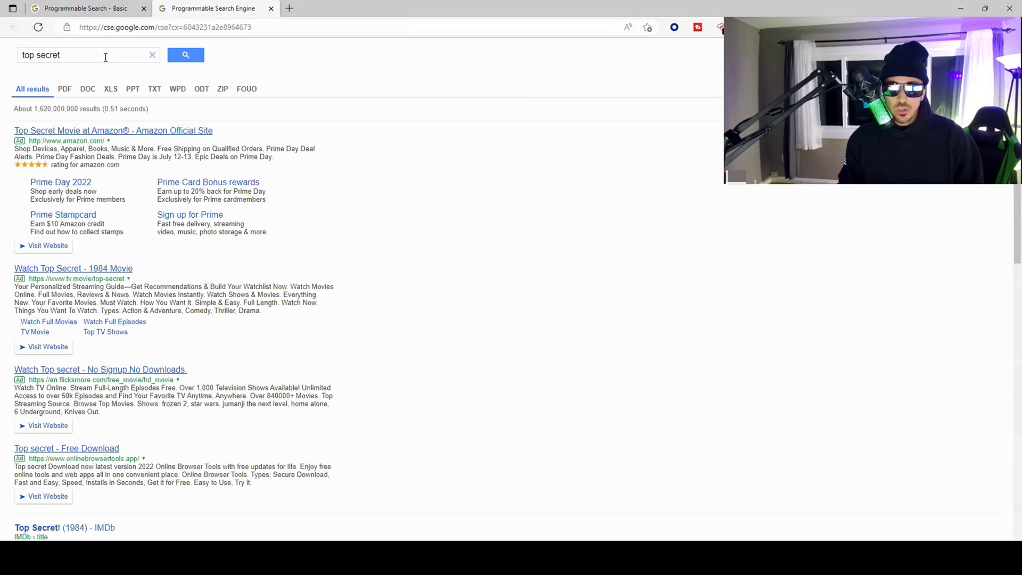
Try the PDF, DOC, XLS, PPT and ZIP refinements on the top secret results
{"action": "left_click", "coordinate": [65, 89]}
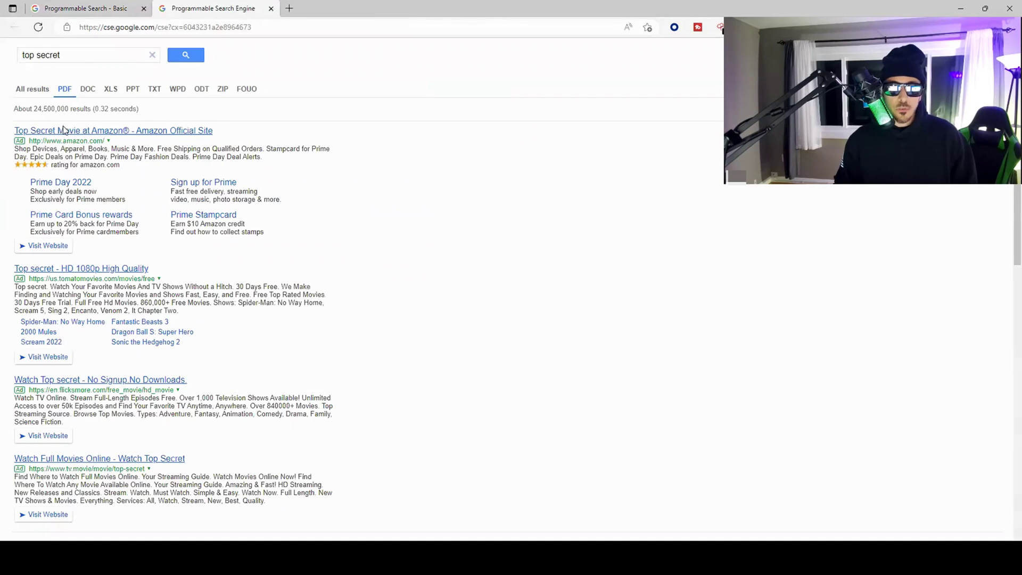
{"action": "scroll", "coordinate": [126, 304], "scroll_direction": "down", "scroll_amount": 5}
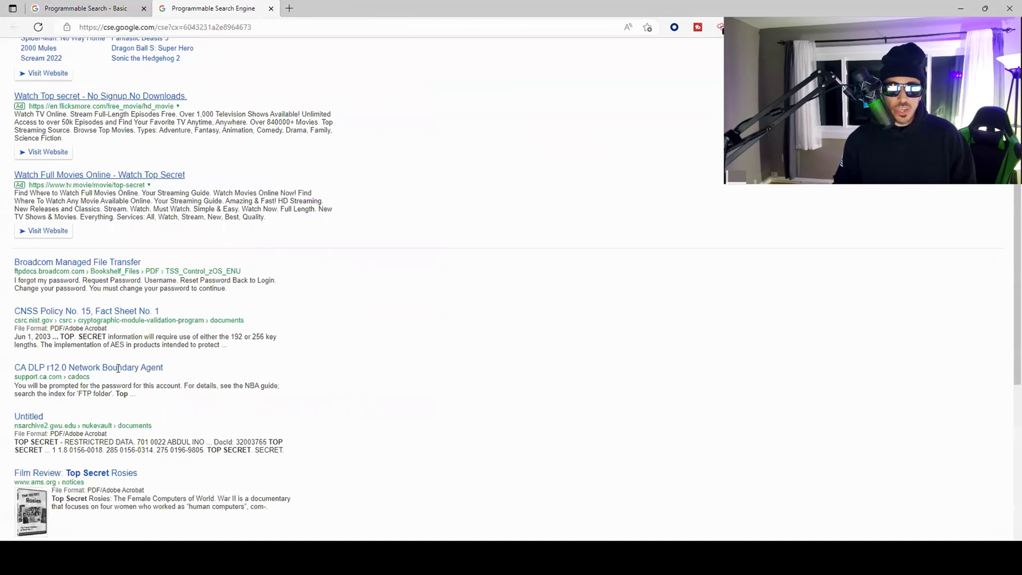
{"action": "key", "text": "alt+Left"}
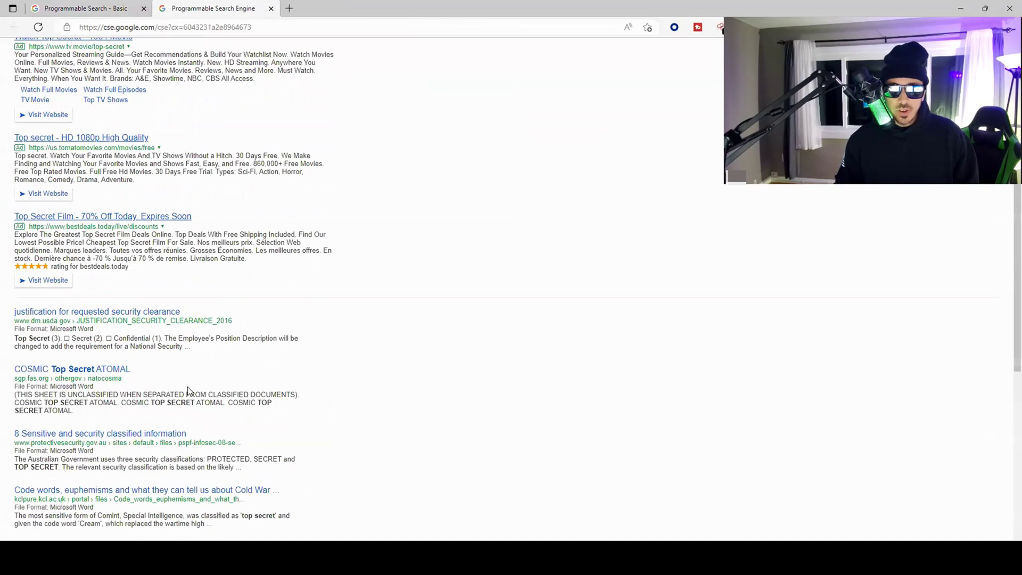
{"action": "scroll", "coordinate": [171, 320], "scroll_direction": "up", "scroll_amount": 7}
{"action": "left_click", "coordinate": [111, 89]}
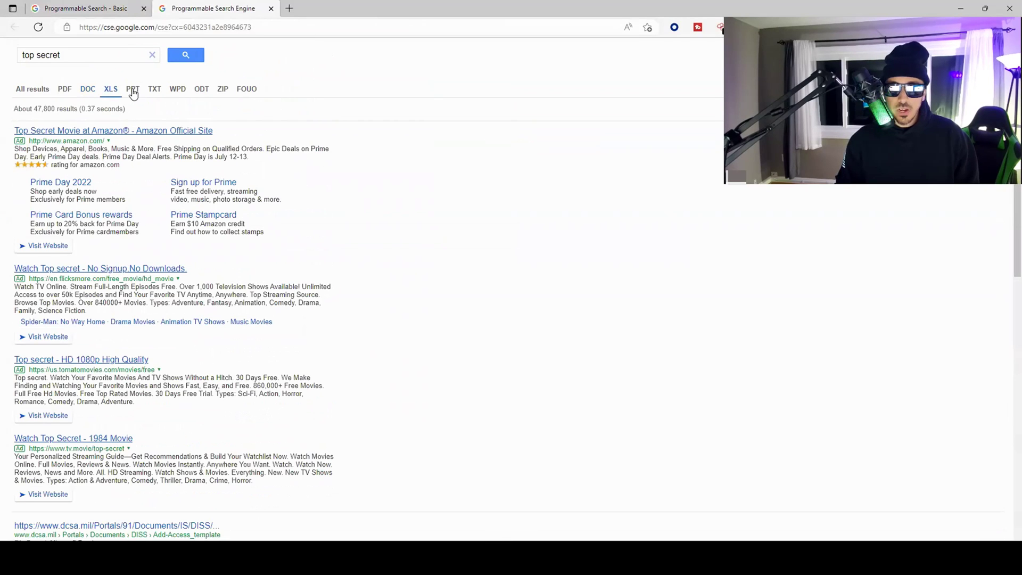
{"action": "left_click", "coordinate": [132, 91]}
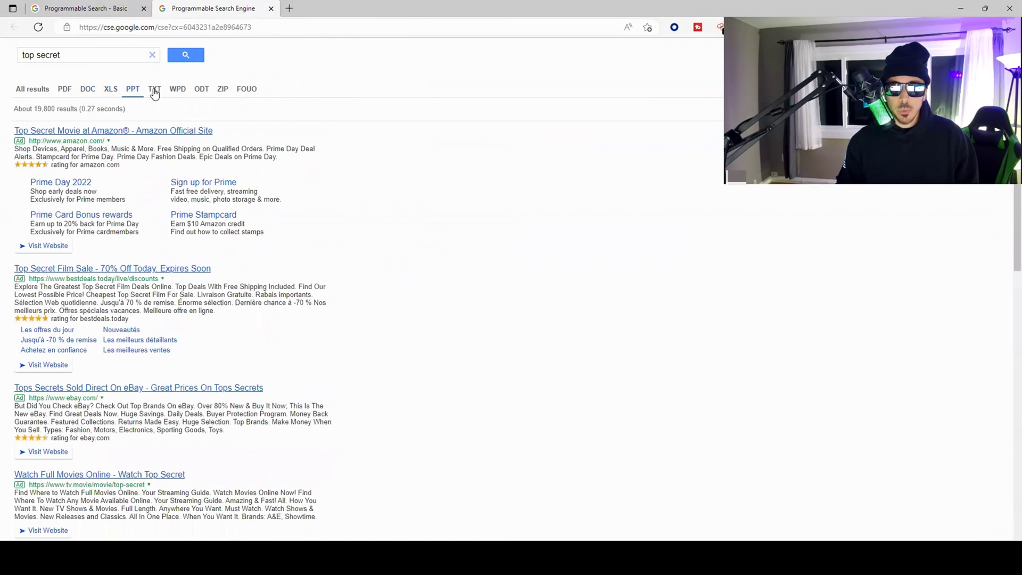
{"action": "left_click", "coordinate": [224, 91]}
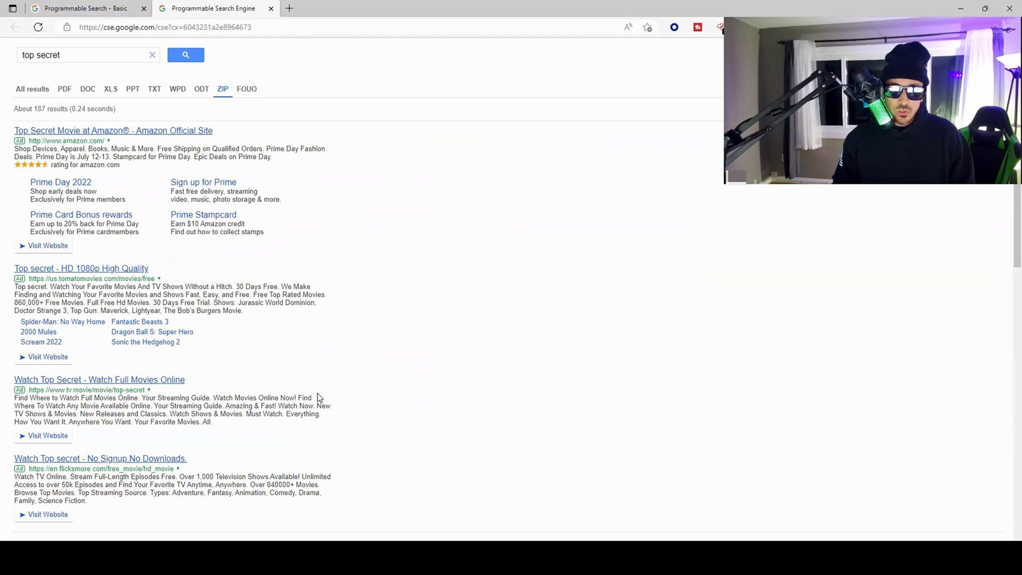
{"action": "scroll", "coordinate": [317, 393], "scroll_direction": "down", "scroll_amount": 15}
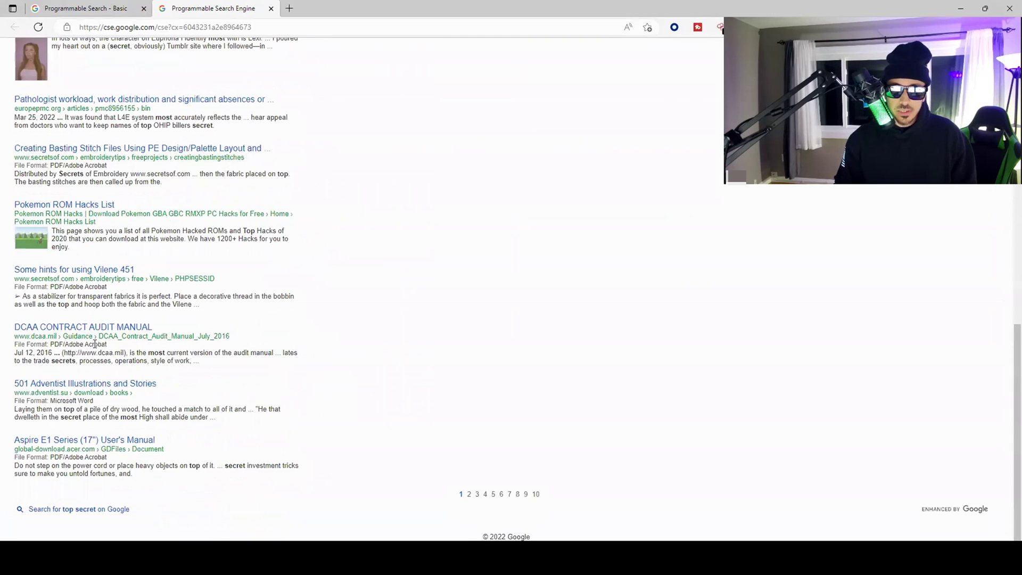
{"action": "scroll", "coordinate": [184, 433], "scroll_direction": "up", "scroll_amount": 15}
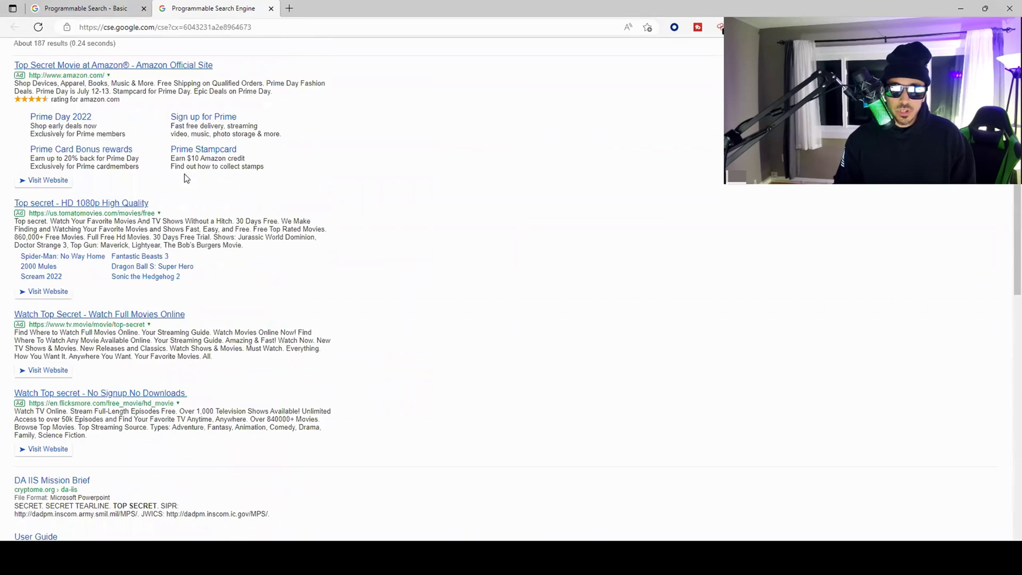
{"action": "scroll", "coordinate": [77, 98], "scroll_direction": "up", "scroll_amount": 2}
Show only PDF results for top secret and scroll through them
{"action": "left_click", "coordinate": [65, 89]}
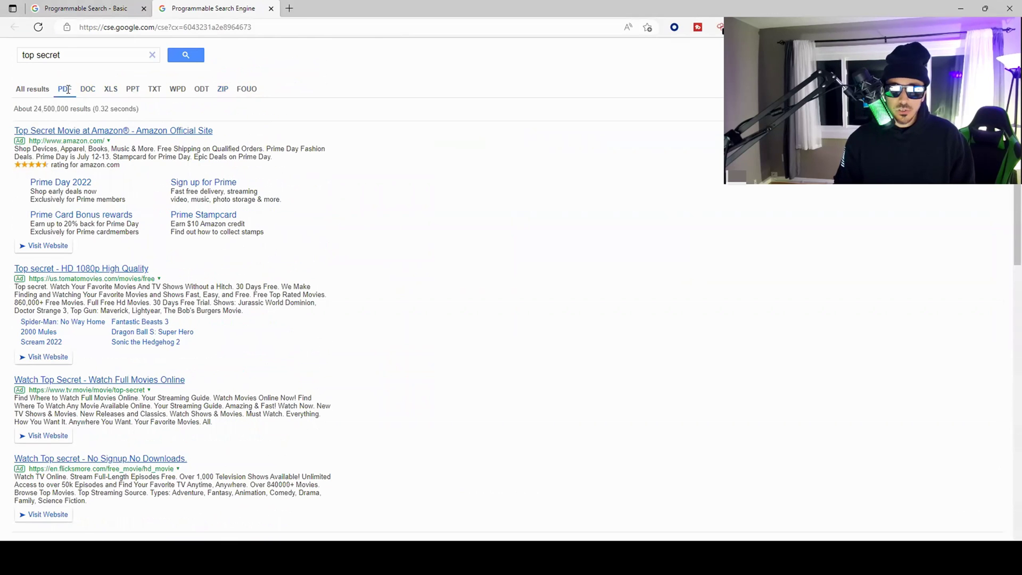
{"action": "scroll", "coordinate": [370, 310], "scroll_direction": "down", "scroll_amount": 10}
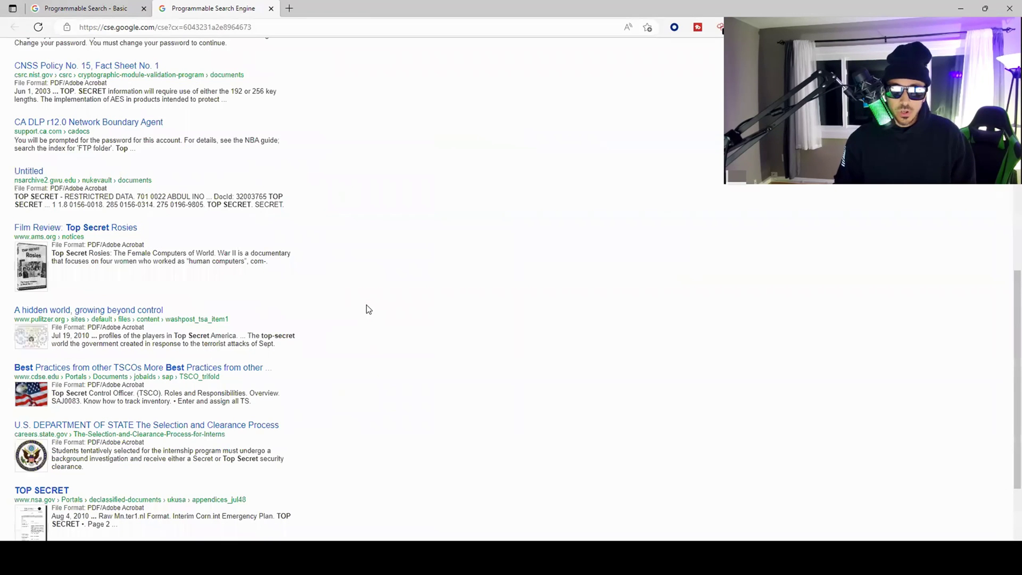
{"action": "scroll", "coordinate": [367, 309], "scroll_direction": "down", "scroll_amount": 2}
{"action": "scroll", "coordinate": [246, 451], "scroll_direction": "down", "scroll_amount": 1}
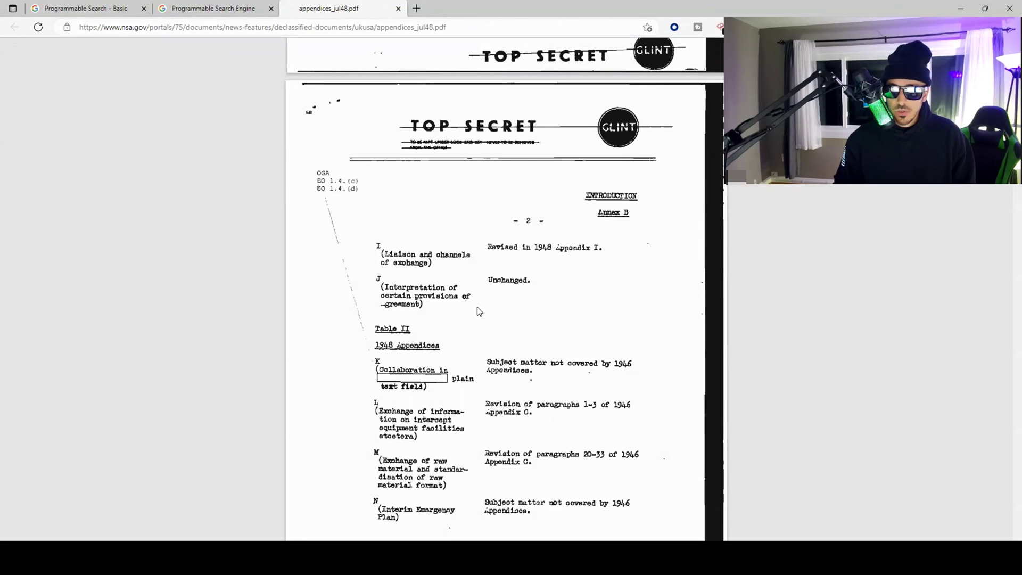
Scroll through the TOP SECRET pages of appendices_jul48.pdf
{"action": "scroll", "coordinate": [478, 310], "scroll_direction": "down", "scroll_amount": 20}
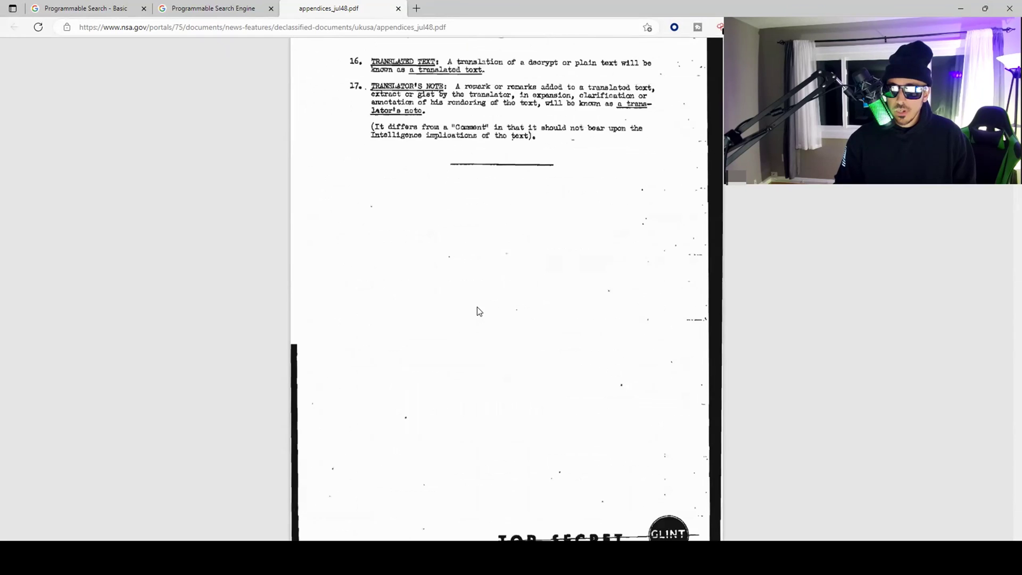
{"action": "scroll", "coordinate": [477, 310], "scroll_direction": "down", "scroll_amount": 10}
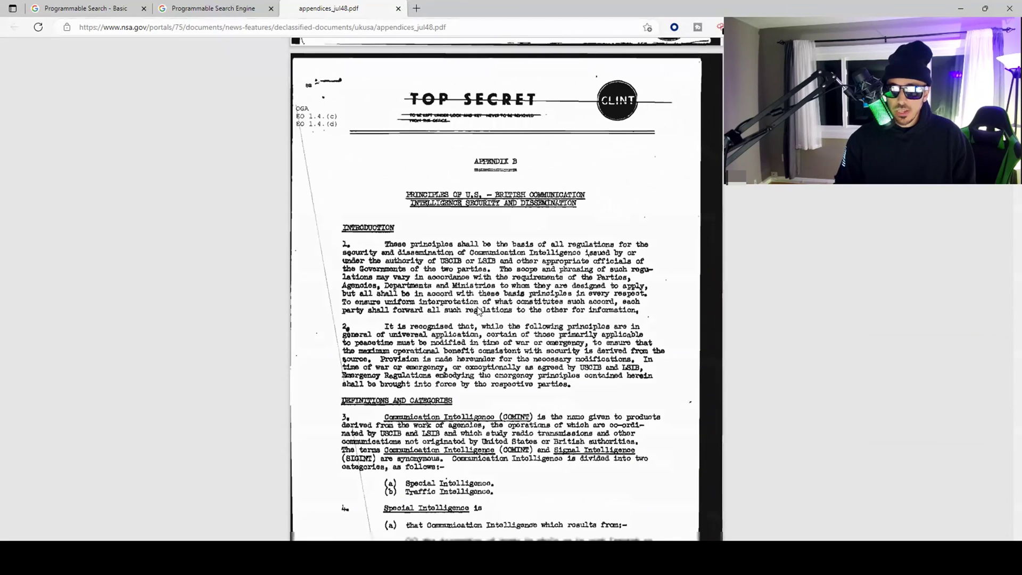
{"action": "scroll", "coordinate": [477, 311], "scroll_direction": "down", "scroll_amount": 4}
{"action": "scroll", "coordinate": [477, 310], "scroll_direction": "up", "scroll_amount": 12}
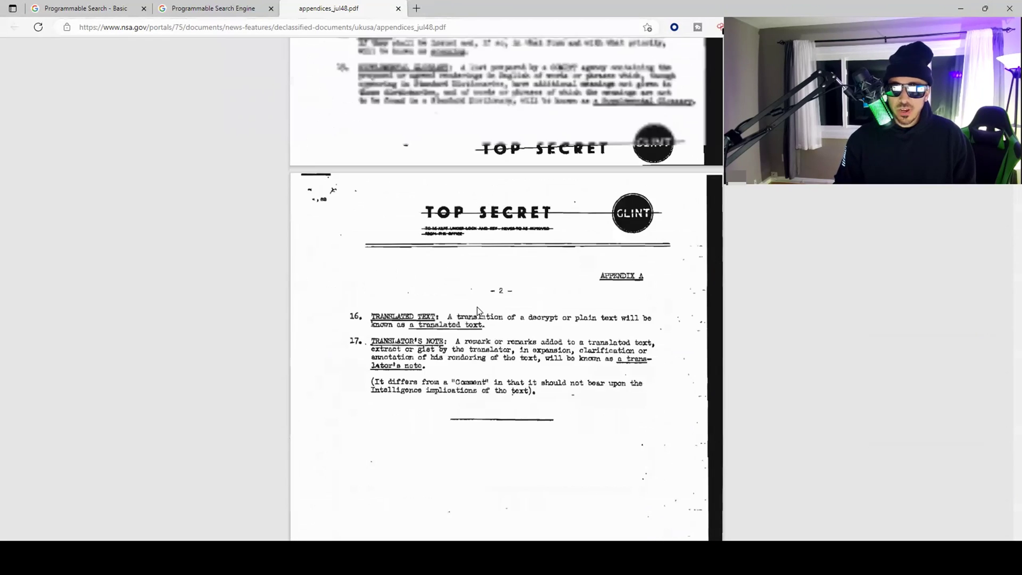
{"action": "scroll", "coordinate": [477, 308], "scroll_direction": "up", "scroll_amount": 6}
{"action": "scroll", "coordinate": [478, 311], "scroll_direction": "up", "scroll_amount": 20}
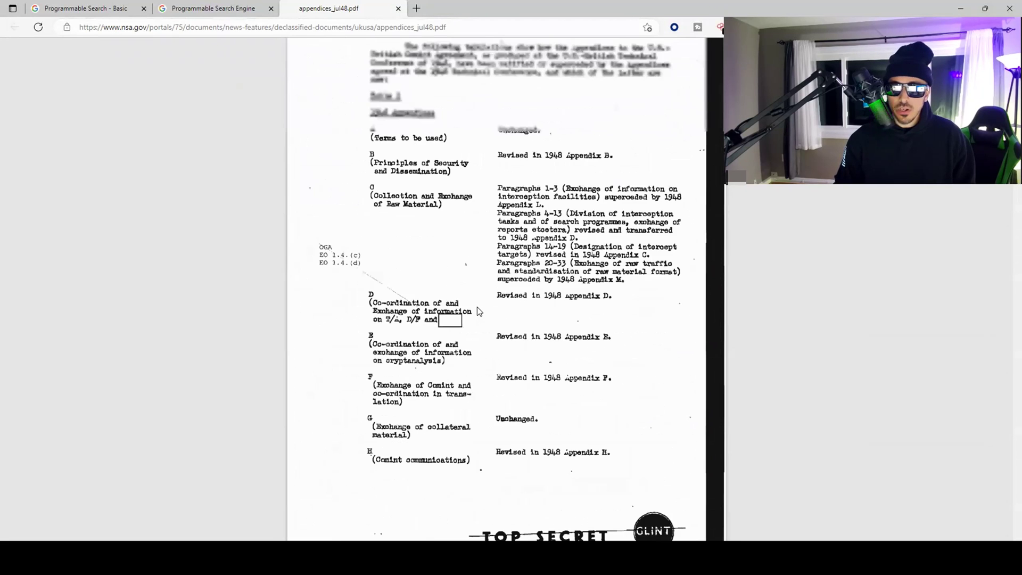
{"action": "scroll", "coordinate": [477, 311], "scroll_direction": "up", "scroll_amount": 20}
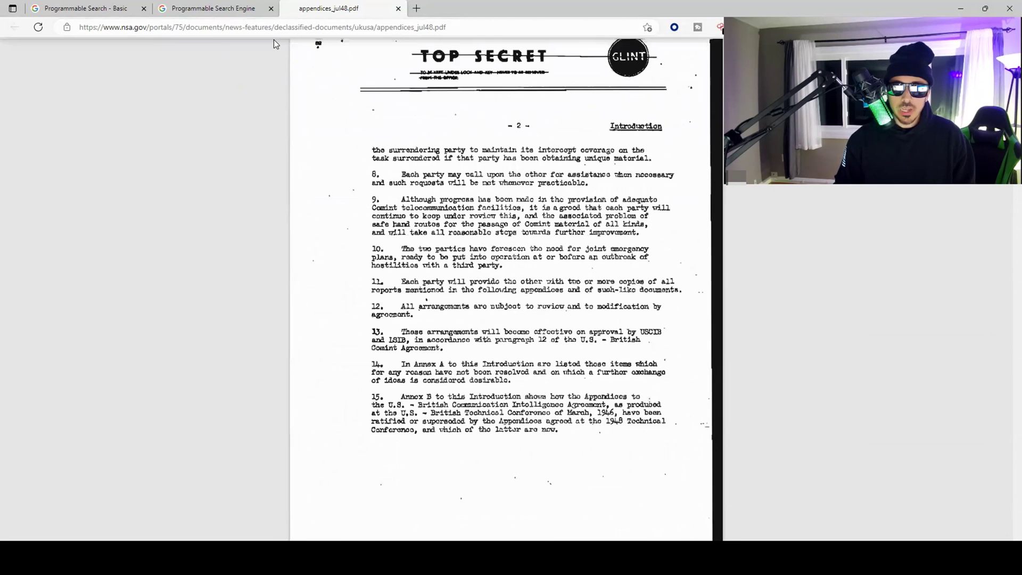
Close the appendices PDF tab and return to the top secret results
{"action": "left_click", "coordinate": [399, 9]}
{"action": "scroll", "coordinate": [178, 240], "scroll_direction": "up", "scroll_amount": 15}
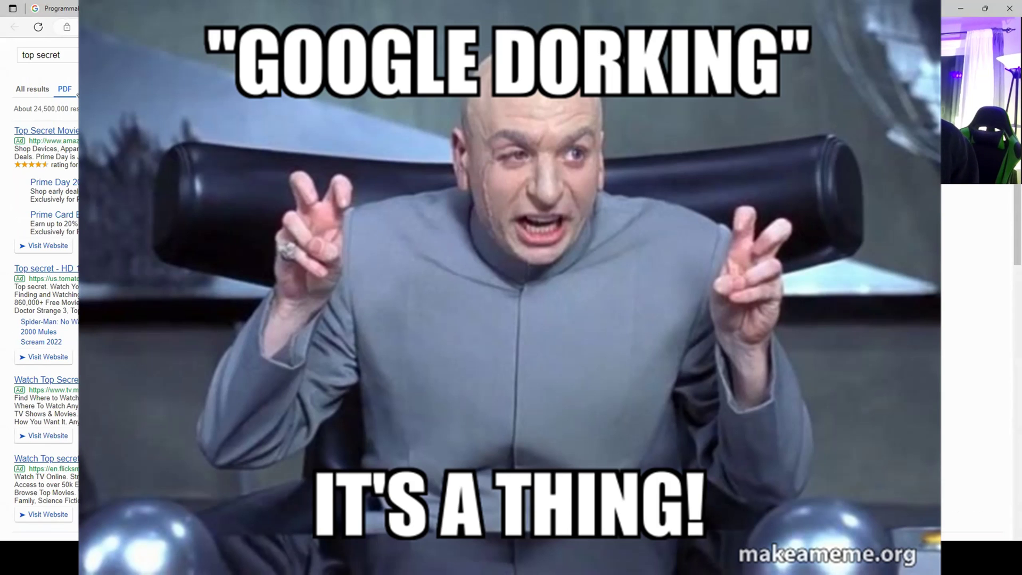
{"action": "double_click", "coordinate": [74, 54]}
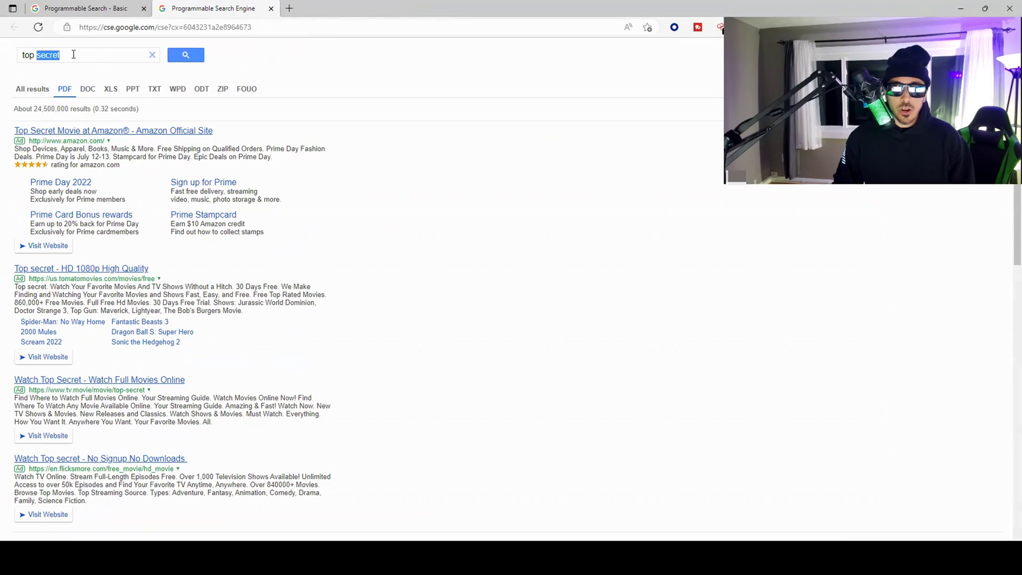
Filter the results to FOUO and open the OFFICIAL USE ONLY NNSA document
{"action": "left_click", "coordinate": [244, 90]}
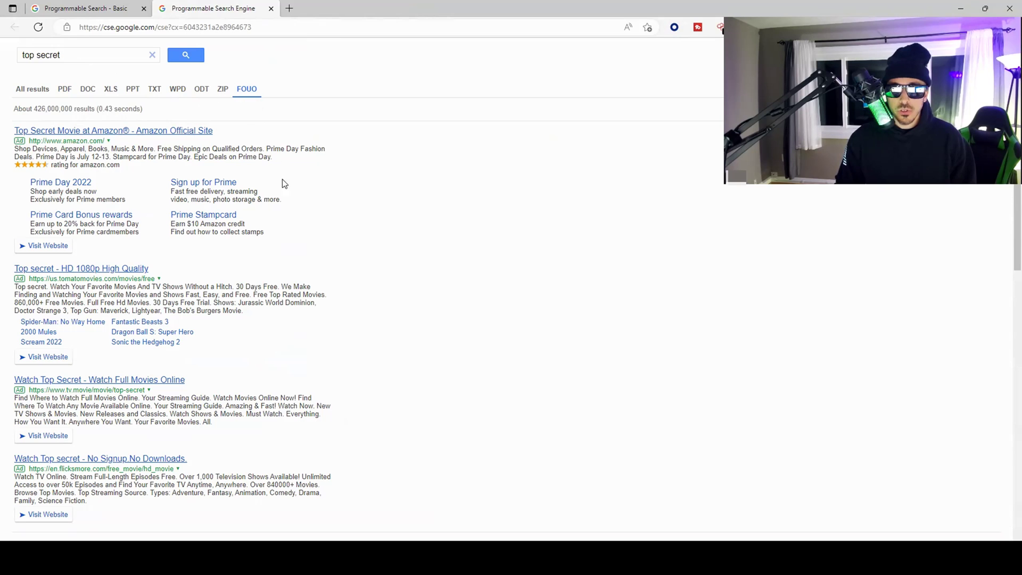
{"action": "scroll", "coordinate": [404, 315], "scroll_direction": "down", "scroll_amount": 10}
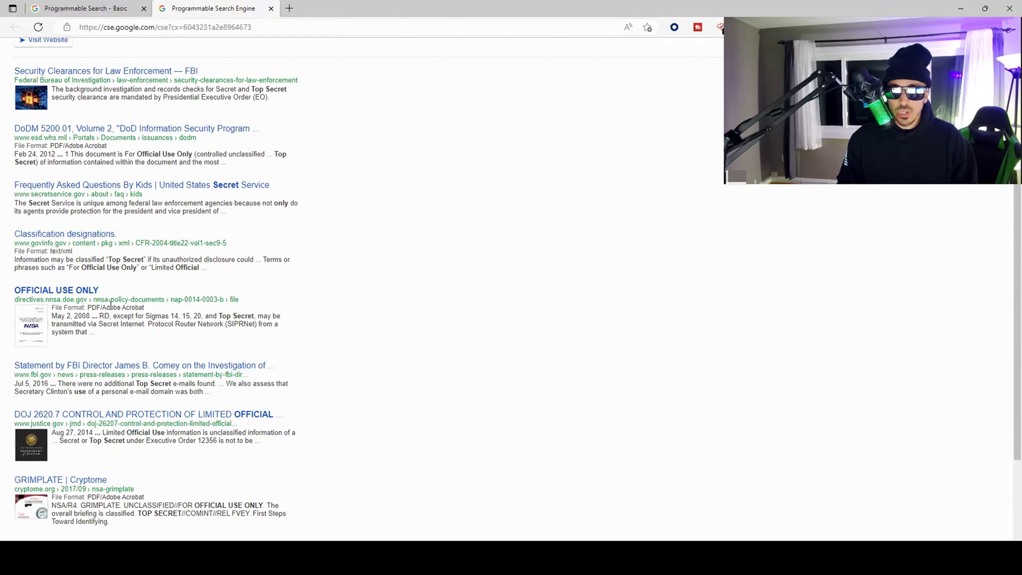
{"action": "left_click_drag", "start_coordinate": [215, 315], "coordinate": [282, 324]}
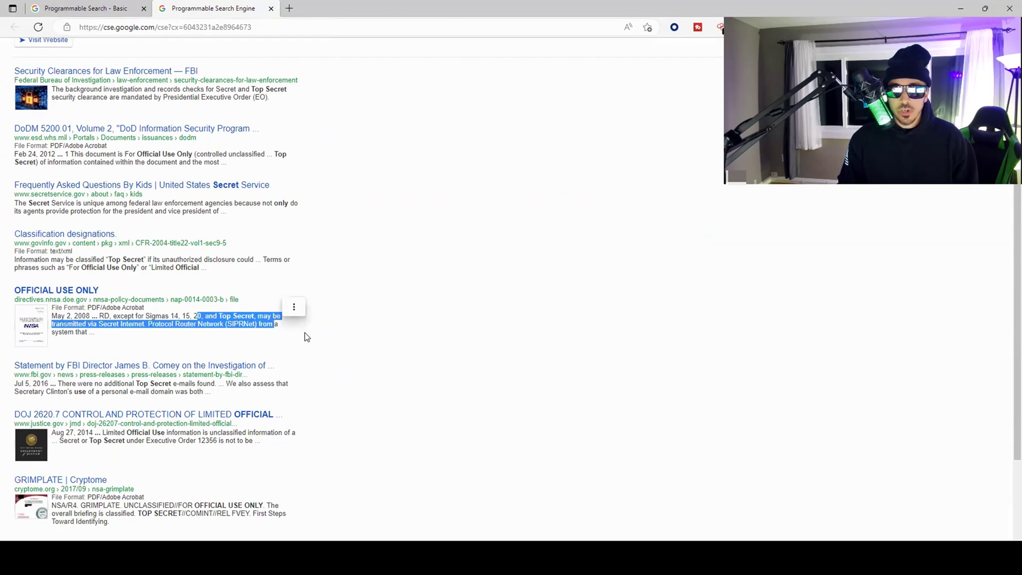
{"action": "left_click", "coordinate": [75, 282]}
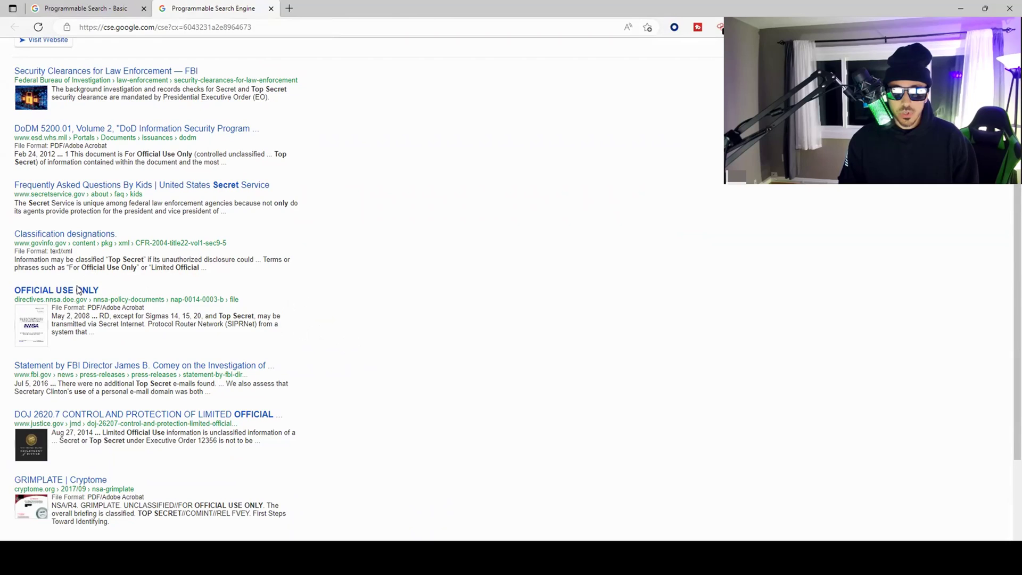
{"action": "left_click", "coordinate": [77, 291]}
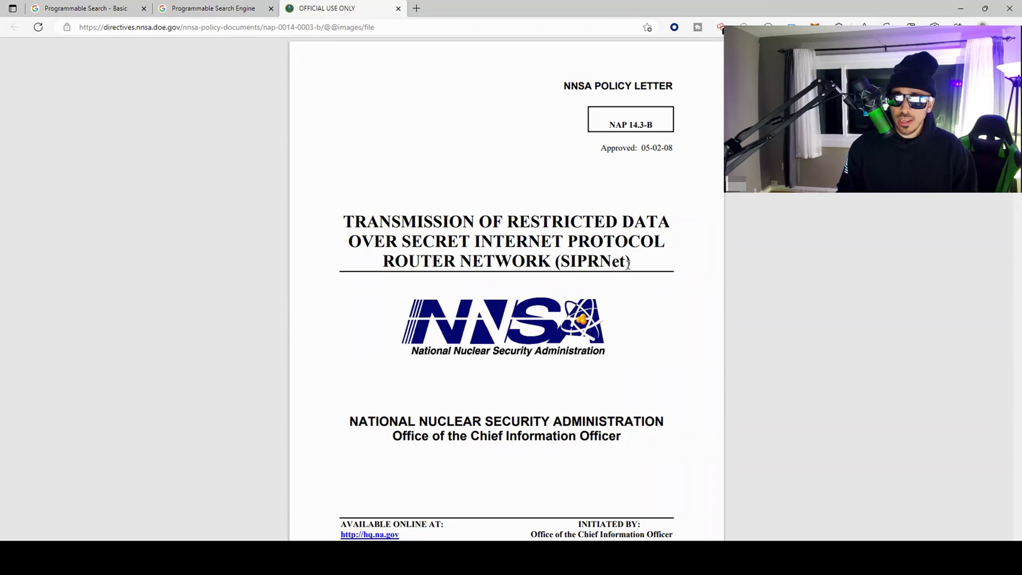
{"action": "left_click_drag", "start_coordinate": [628, 264], "coordinate": [551, 262]}
{"action": "left_click", "coordinate": [643, 285]}
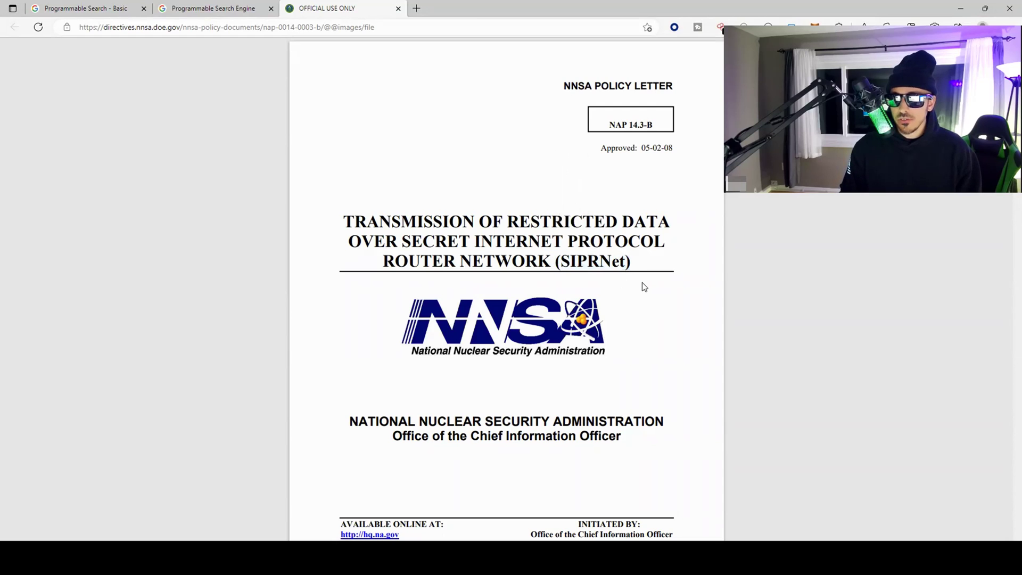
{"action": "scroll", "coordinate": [642, 284], "scroll_direction": "down", "scroll_amount": 3}
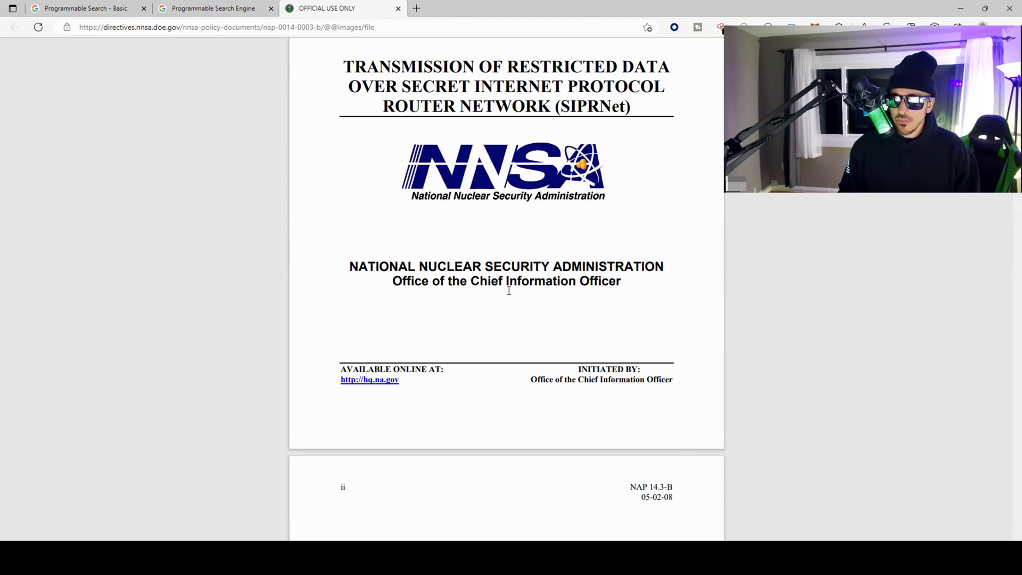
{"action": "scroll", "coordinate": [509, 291], "scroll_direction": "up", "scroll_amount": 3}
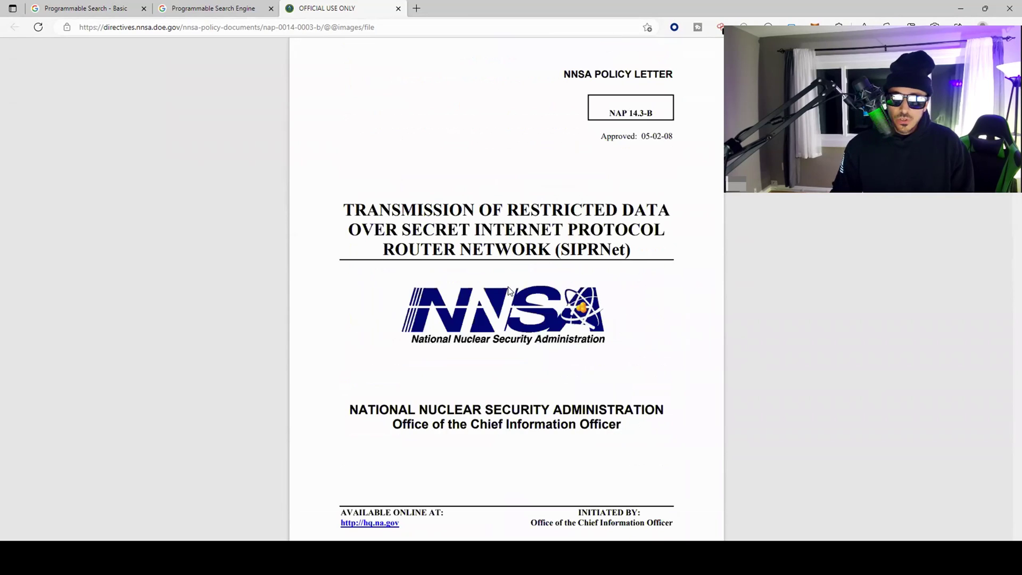
{"action": "scroll", "coordinate": [508, 287], "scroll_direction": "down", "scroll_amount": 5}
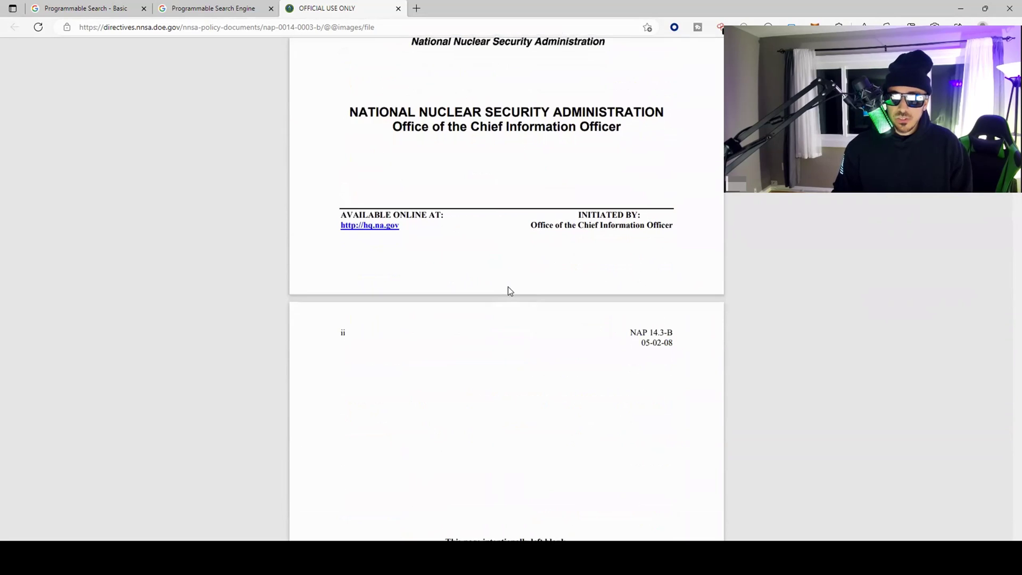
{"action": "scroll", "coordinate": [508, 287], "scroll_direction": "down", "scroll_amount": 20}
{"action": "scroll", "coordinate": [508, 288], "scroll_direction": "down", "scroll_amount": 15}
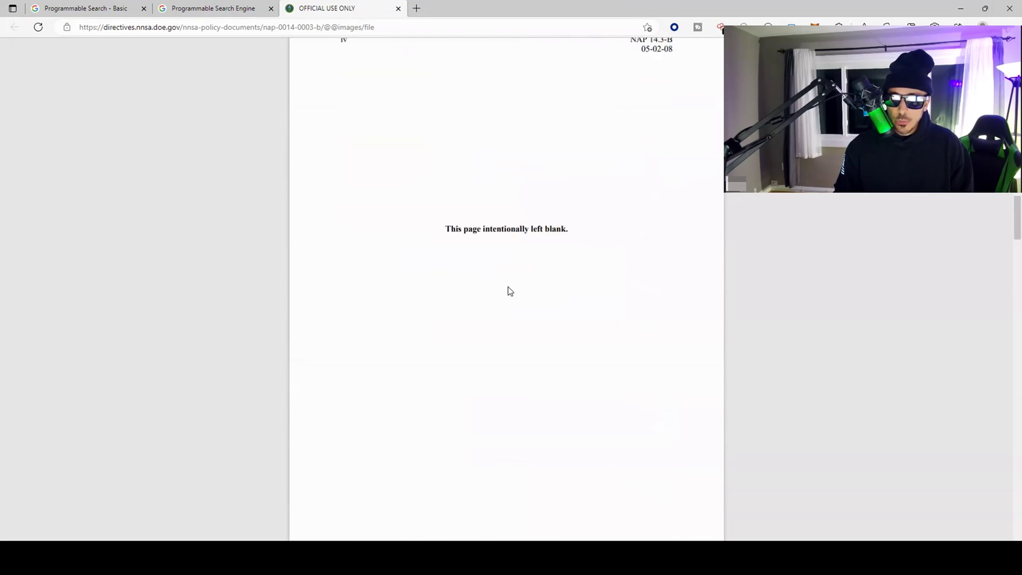
{"action": "scroll", "coordinate": [530, 317], "scroll_direction": "up", "scroll_amount": 15}
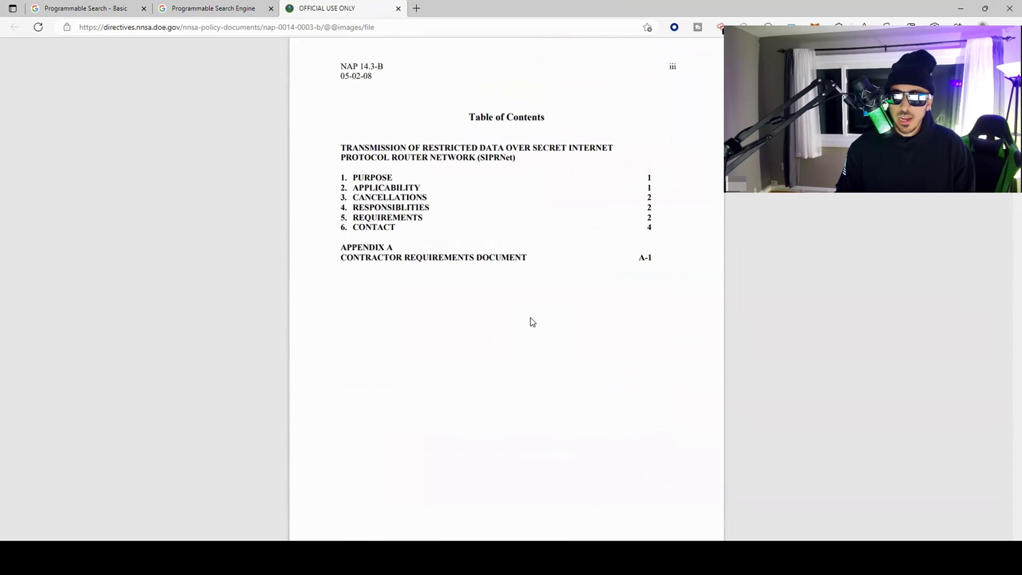
{"action": "key", "text": "ctrl+w"}
Go to the darkreadings.com OSINT page and search 'secret' in the Document Search
{"action": "scroll", "coordinate": [314, 345], "scroll_direction": "up", "scroll_amount": 4}
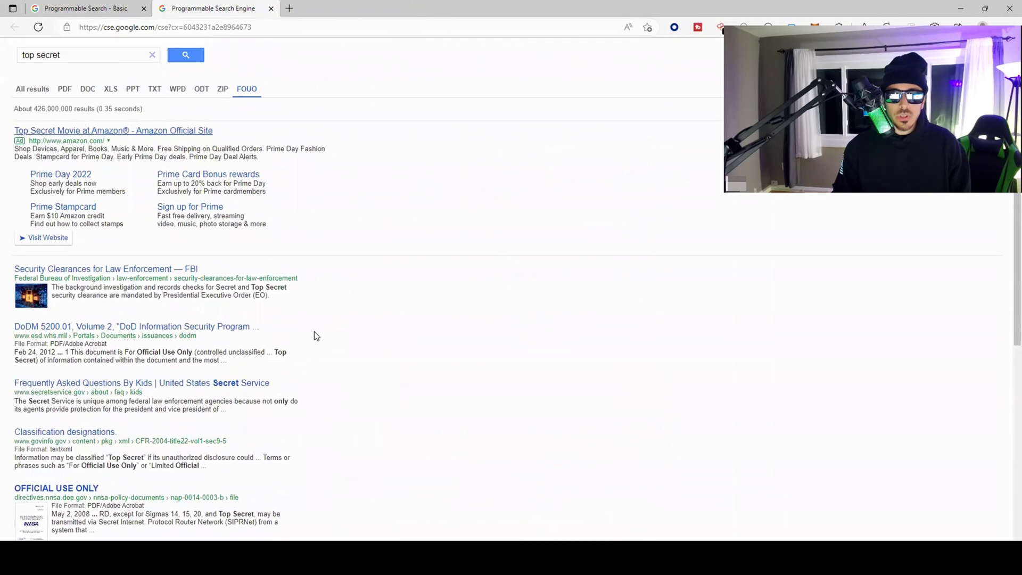
{"action": "key", "text": "ctrl+shift+Left"}
{"action": "key", "text": "ctrl+shift+Left"}
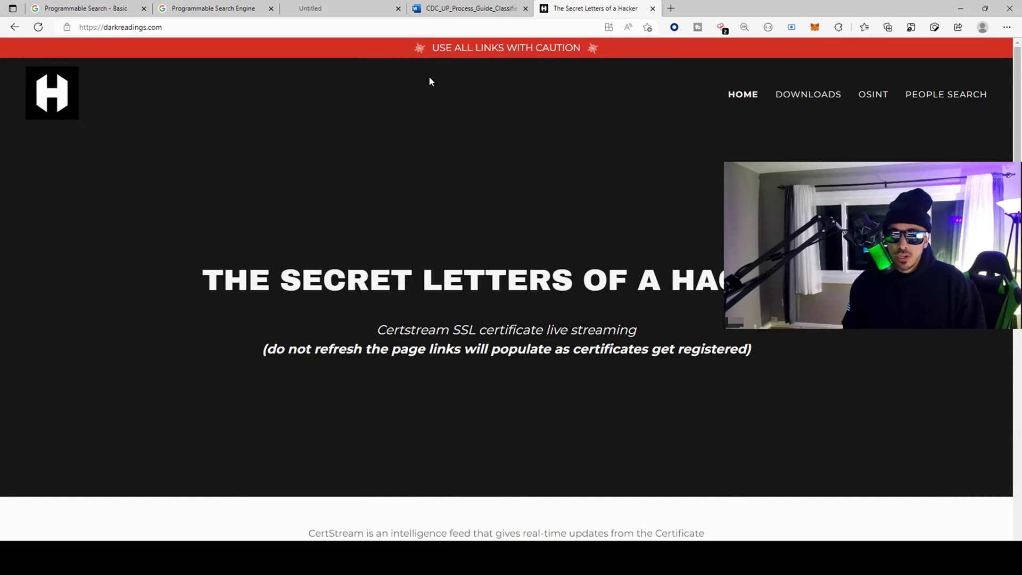
{"action": "left_click", "coordinate": [877, 95]}
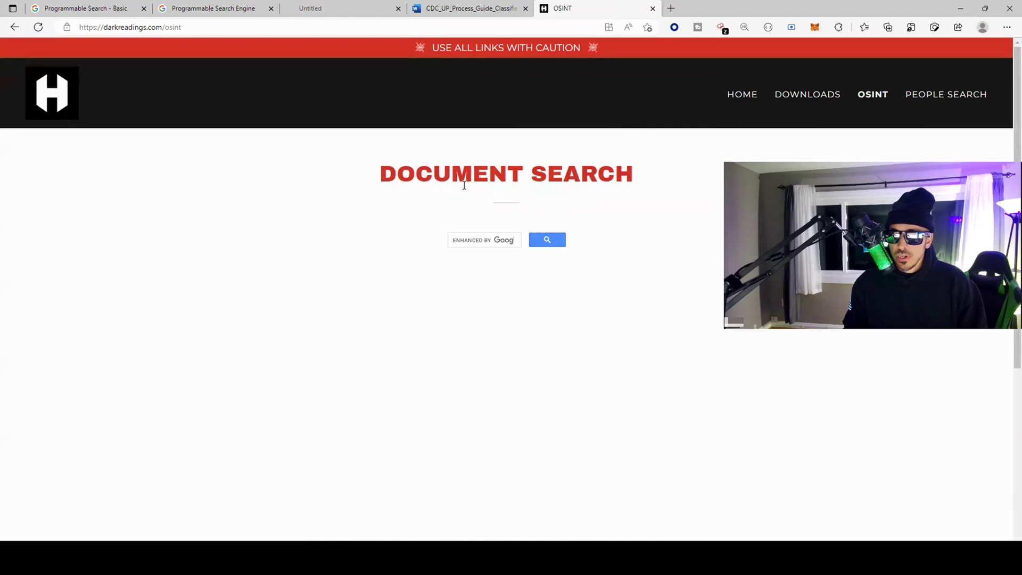
{"action": "left_click_drag", "start_coordinate": [397, 180], "coordinate": [532, 181]}
{"action": "left_click", "coordinate": [486, 234]}
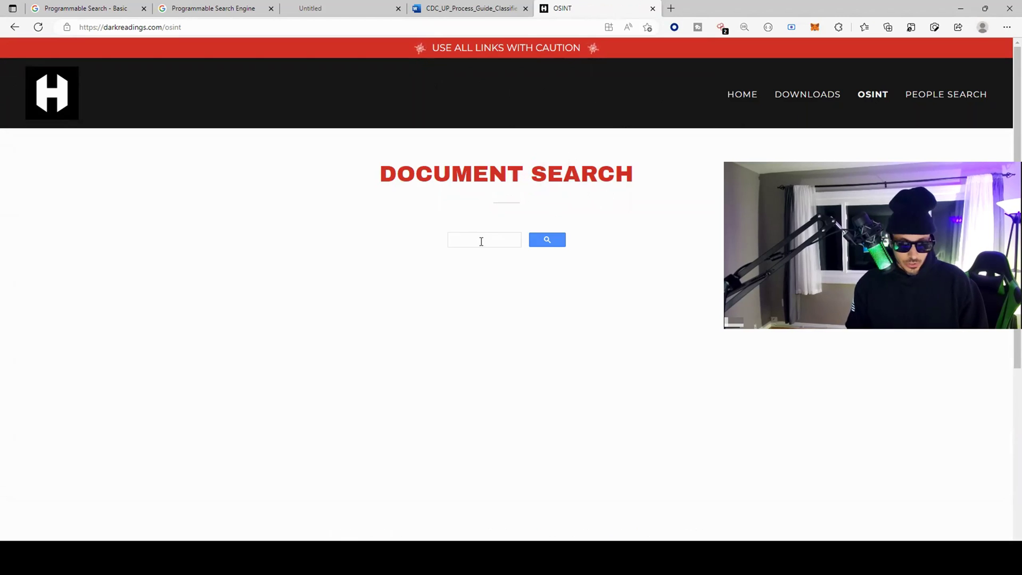
{"action": "type", "text": "secret"}
{"action": "key", "text": "Return"}
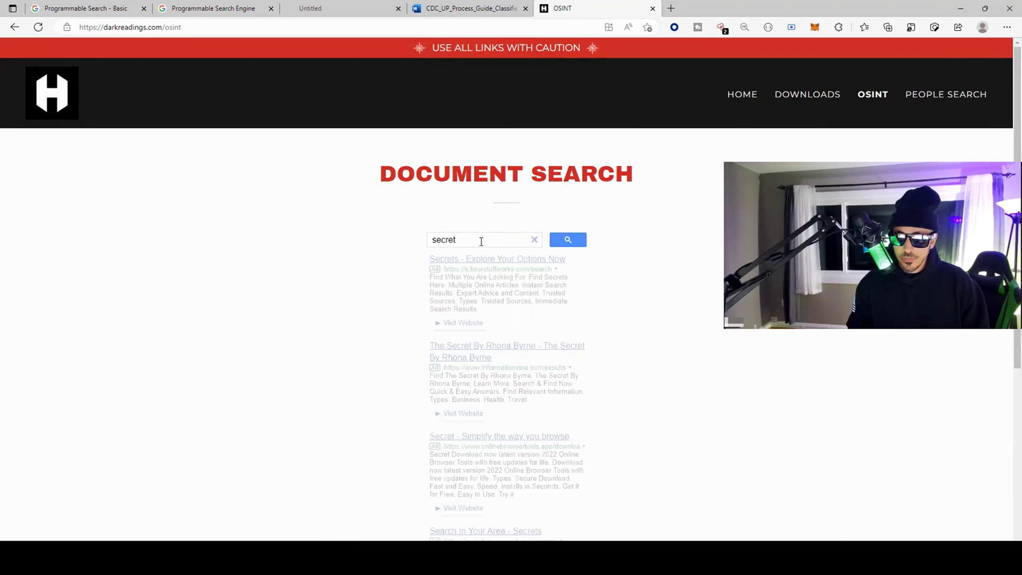
{"action": "scroll", "coordinate": [239, 225], "scroll_direction": "down", "scroll_amount": 2}
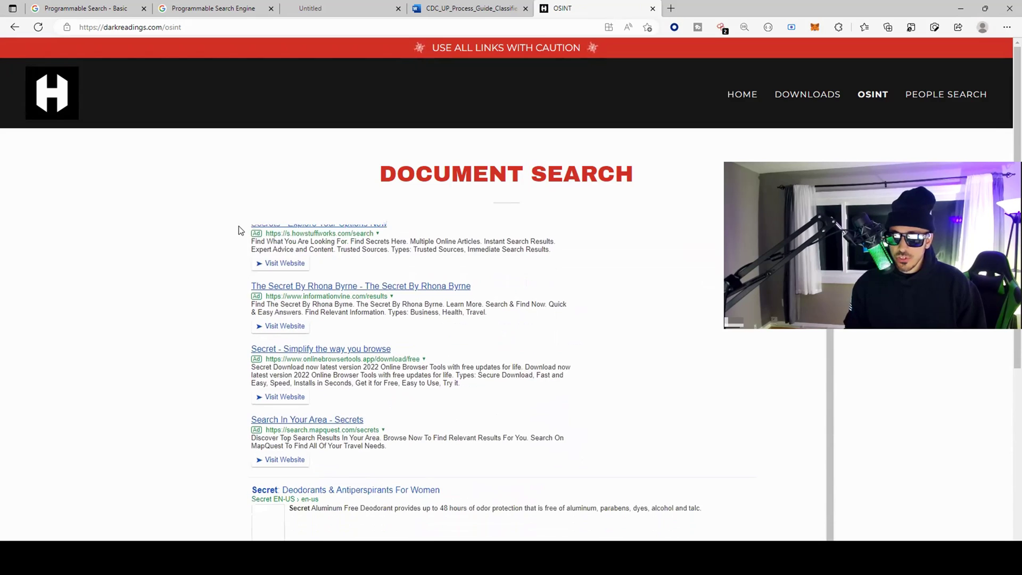
{"action": "scroll", "coordinate": [239, 226], "scroll_direction": "up", "scroll_amount": 2}
Filter the secret results to PDF, then DOC, then visit the People Search page
{"action": "left_click", "coordinate": [302, 259]}
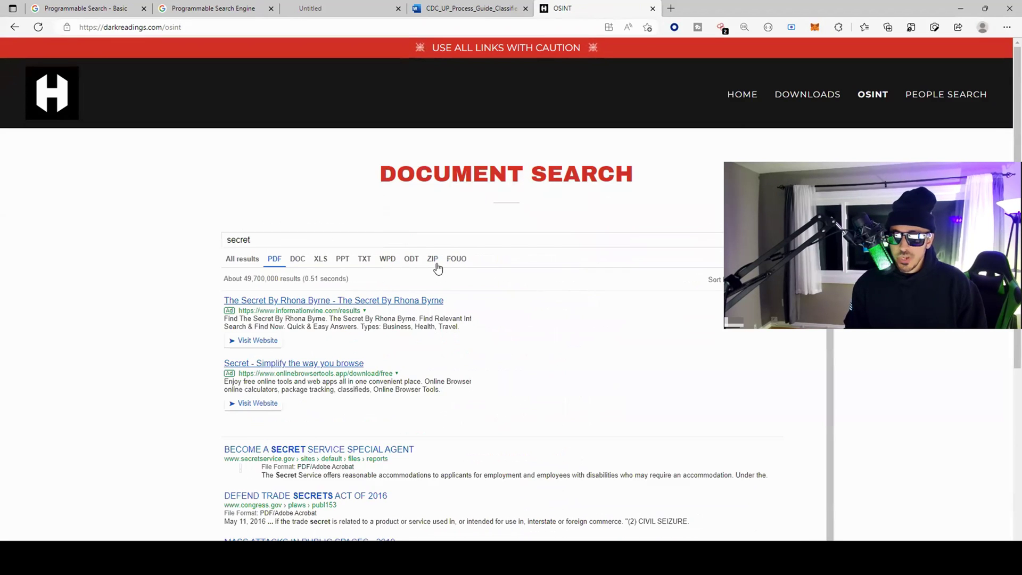
{"action": "left_click", "coordinate": [298, 259]}
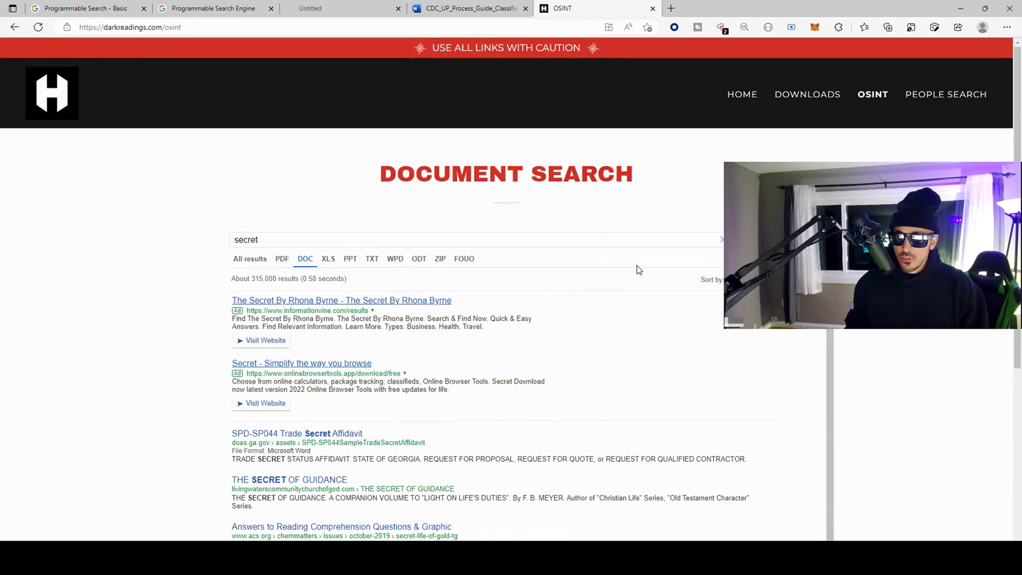
{"action": "left_click", "coordinate": [964, 101]}
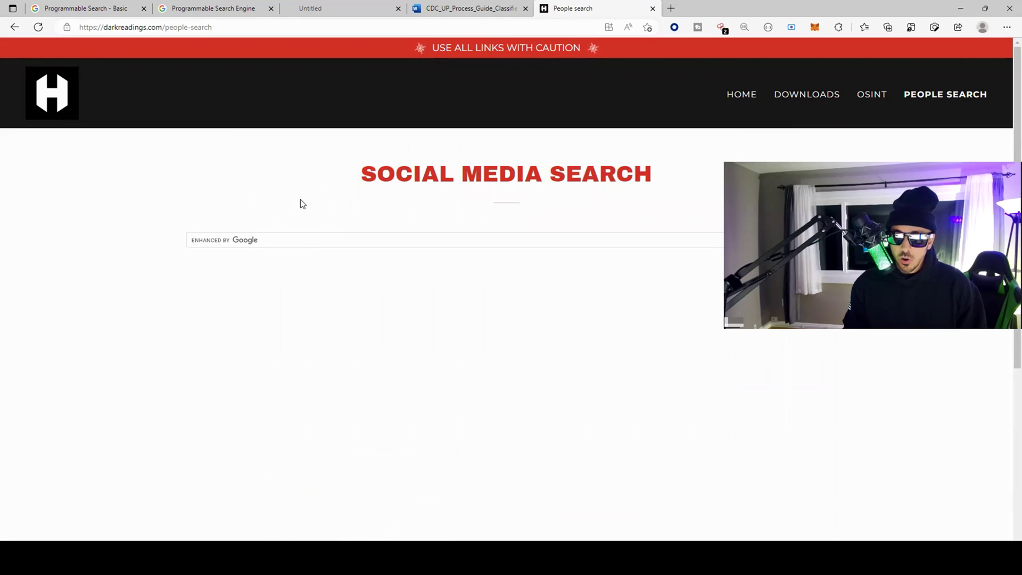
{"action": "left_click", "coordinate": [66, 5]}
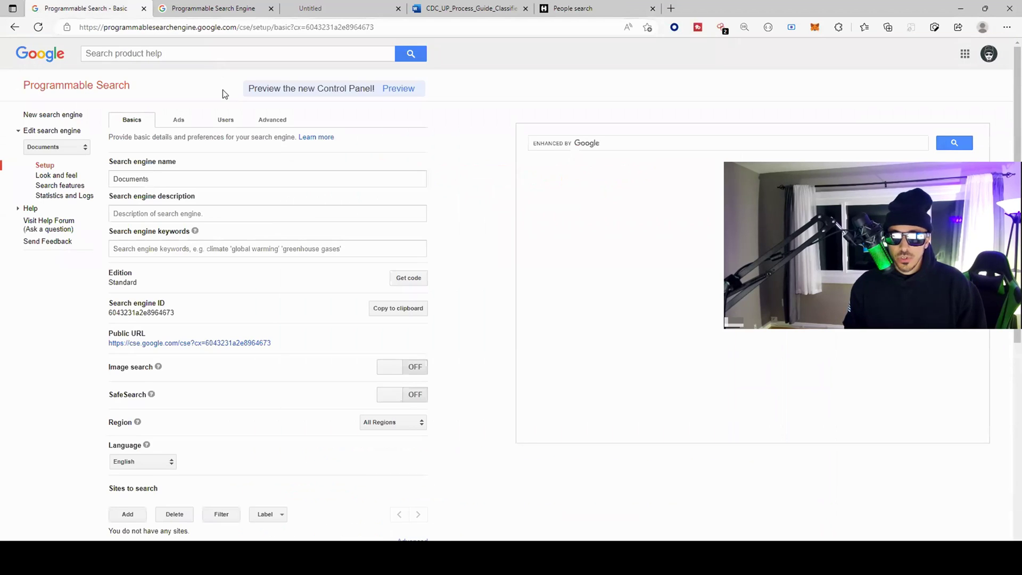
Open the Social Media engine's Search features refinements list
{"action": "left_click", "coordinate": [14, 26]}
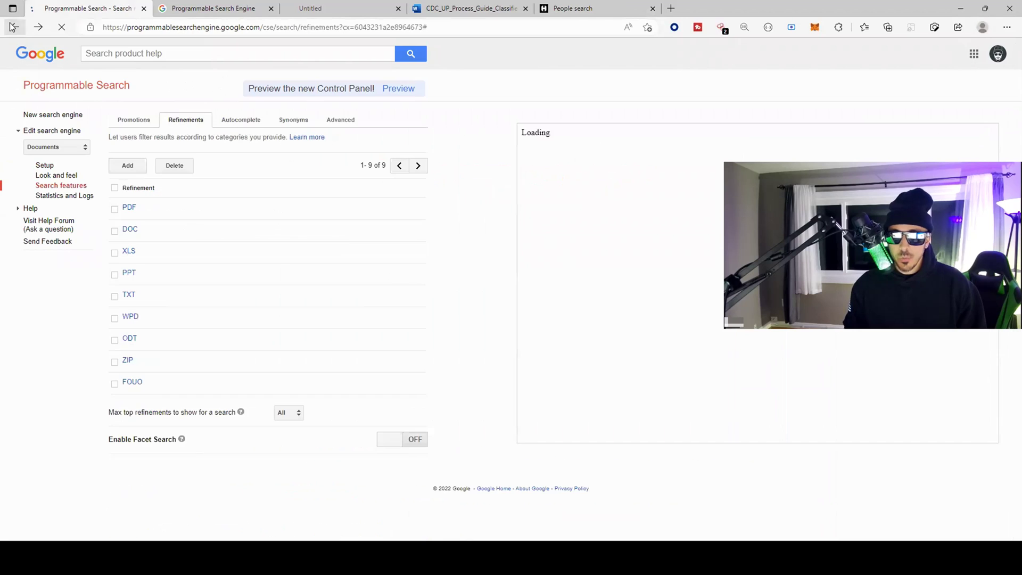
{"action": "key", "text": "alt+Right"}
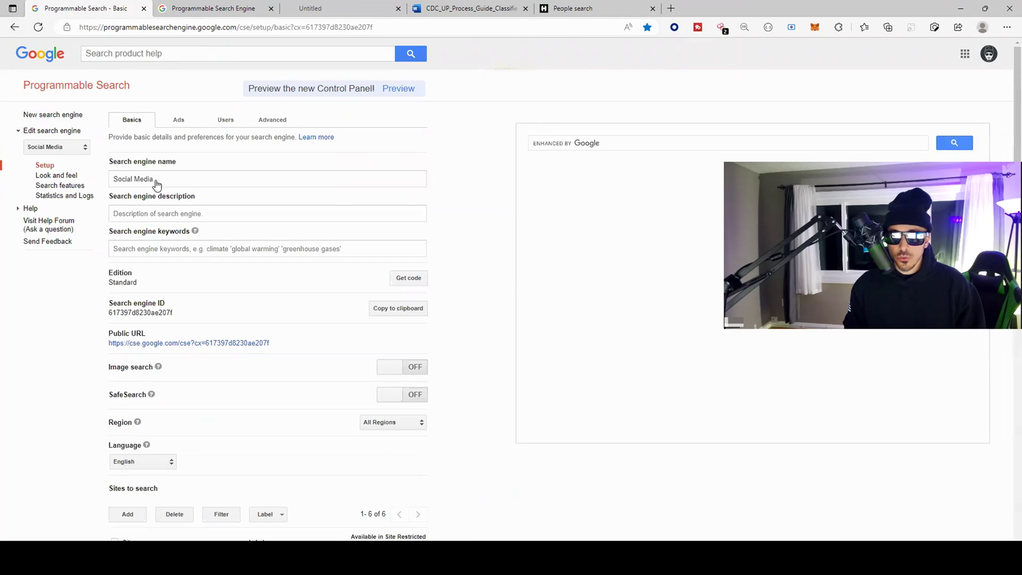
{"action": "left_click", "coordinate": [61, 185]}
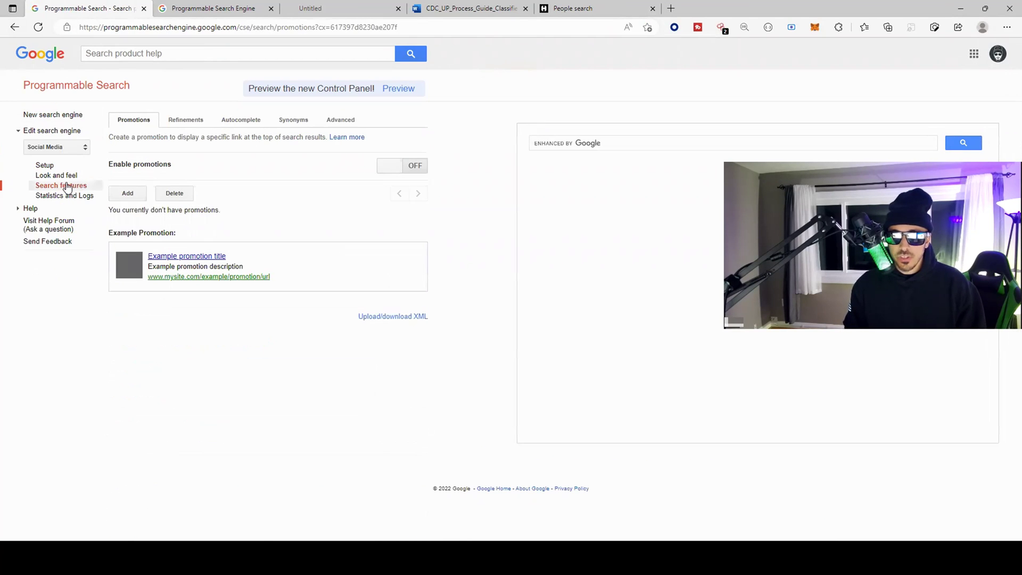
{"action": "left_click", "coordinate": [192, 121]}
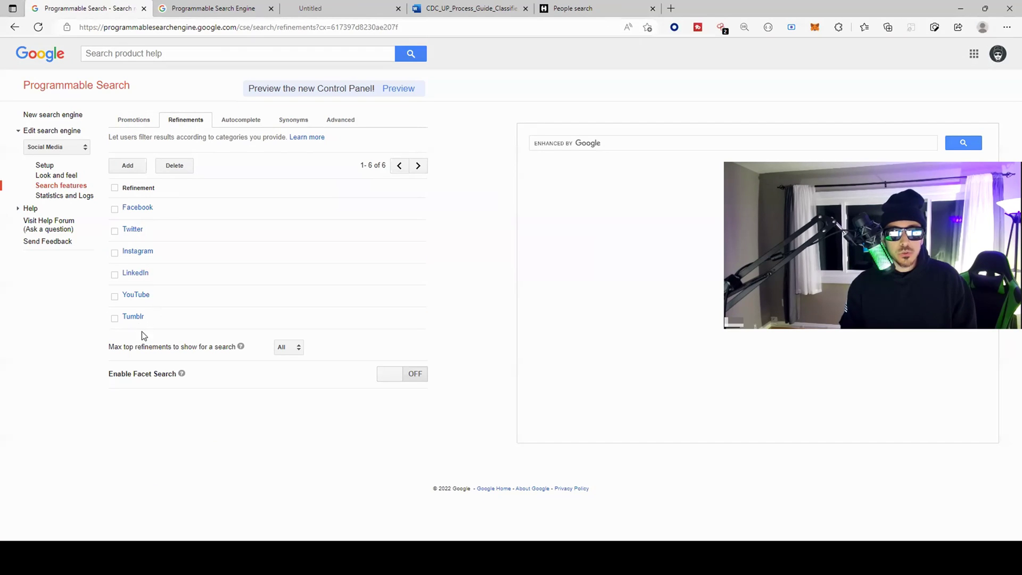
Review the Facebook and YouTube refinements, cancelling both without changes
{"action": "left_click", "coordinate": [131, 209]}
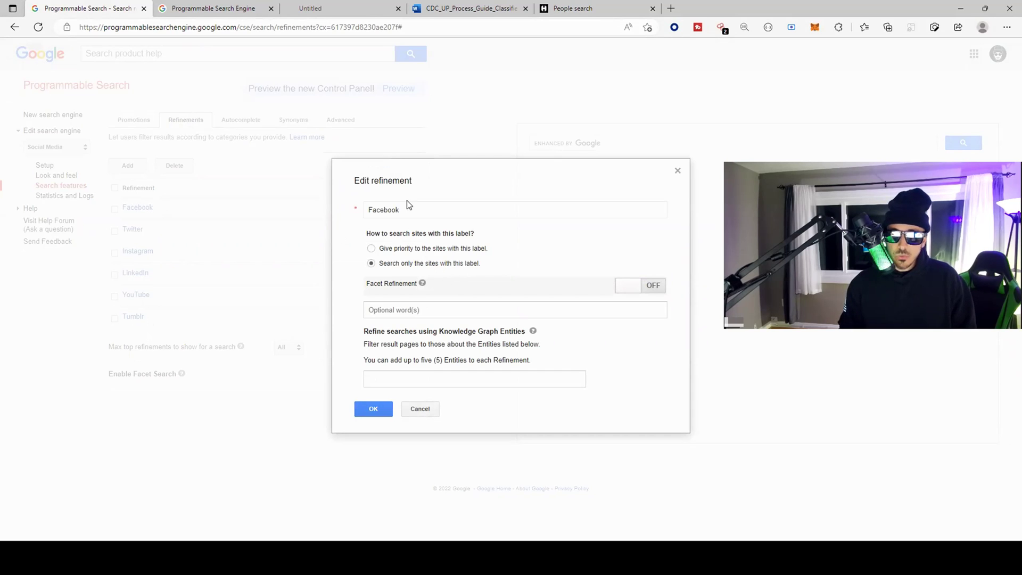
{"action": "left_click", "coordinate": [424, 413]}
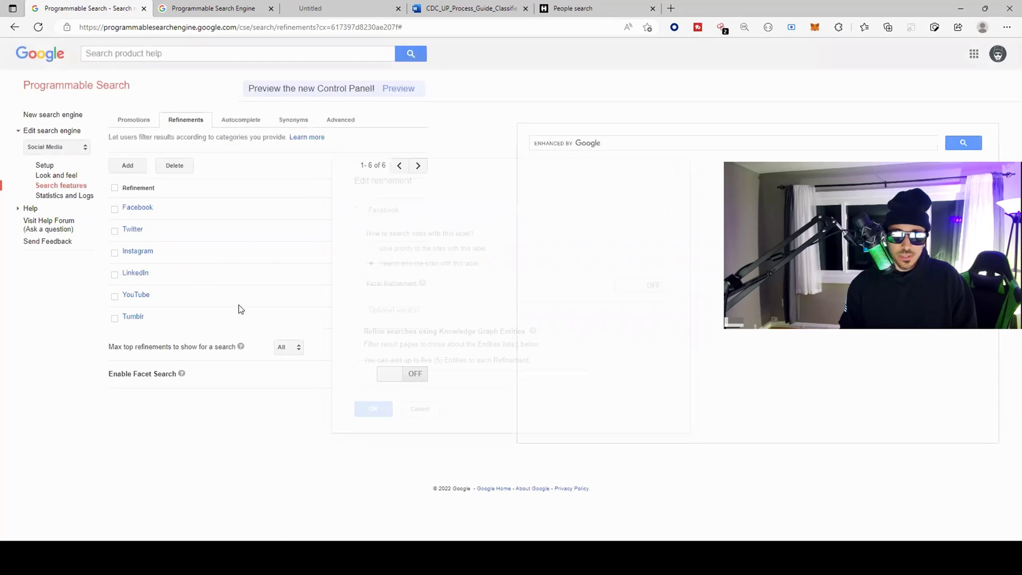
{"action": "left_click", "coordinate": [136, 296]}
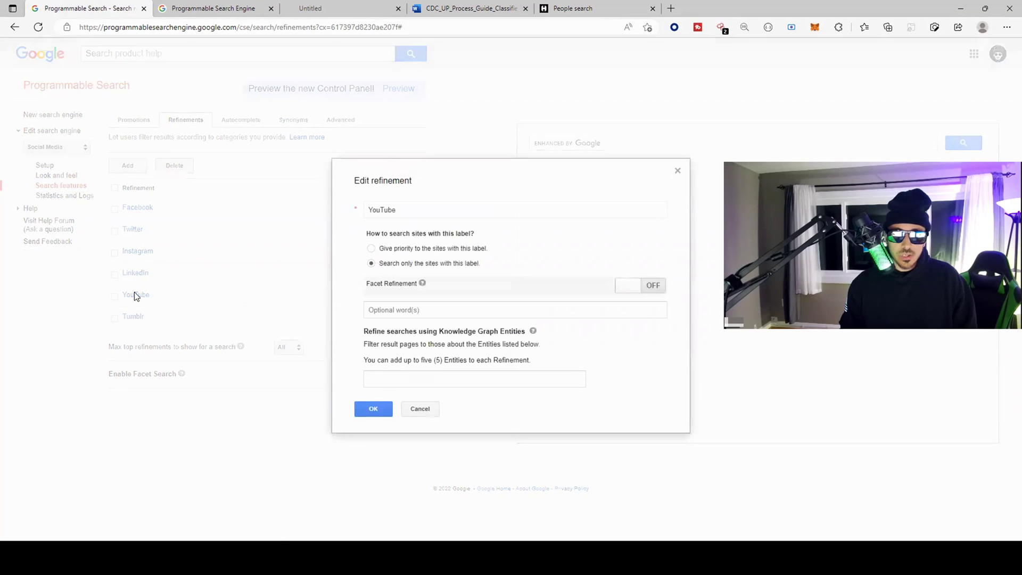
{"action": "left_click", "coordinate": [425, 413]}
Search a well-known person's name in Social Media Search and browse the Facebook results
{"action": "key", "text": "ctrl+shift+Tab"}
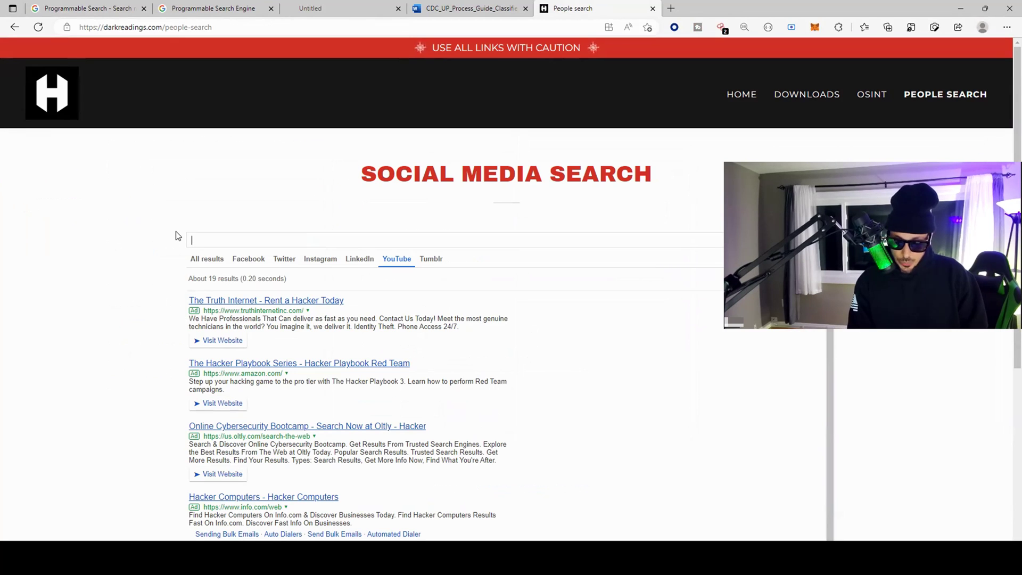
{"action": "type", "text": "Elon musk"}
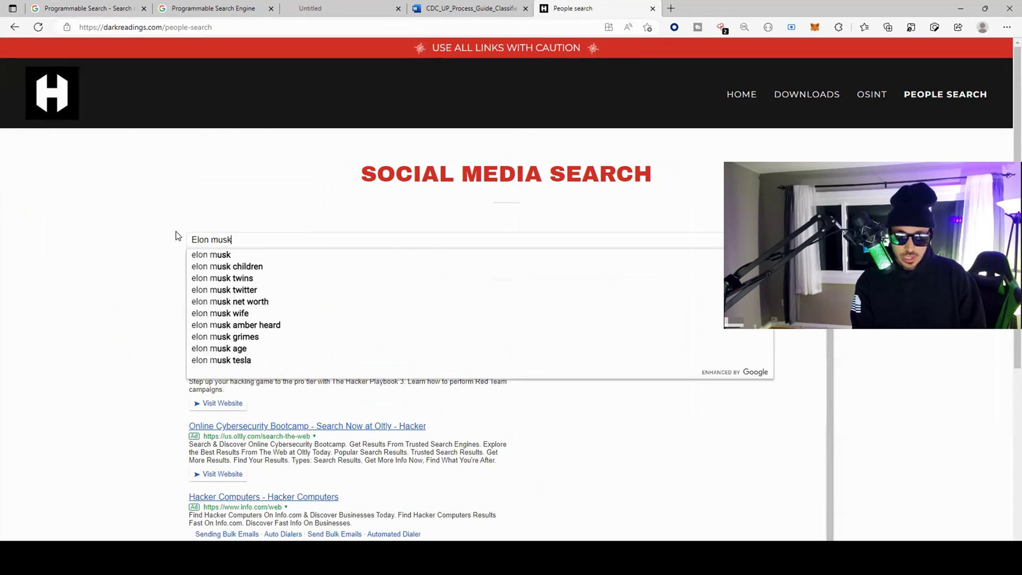
{"action": "key", "text": "Return"}
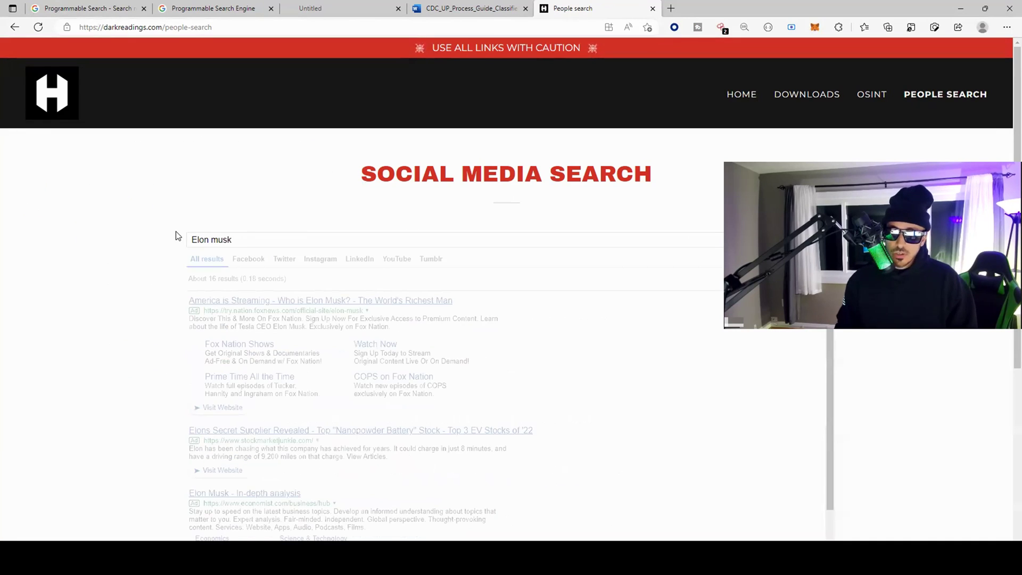
{"action": "left_click", "coordinate": [249, 265]}
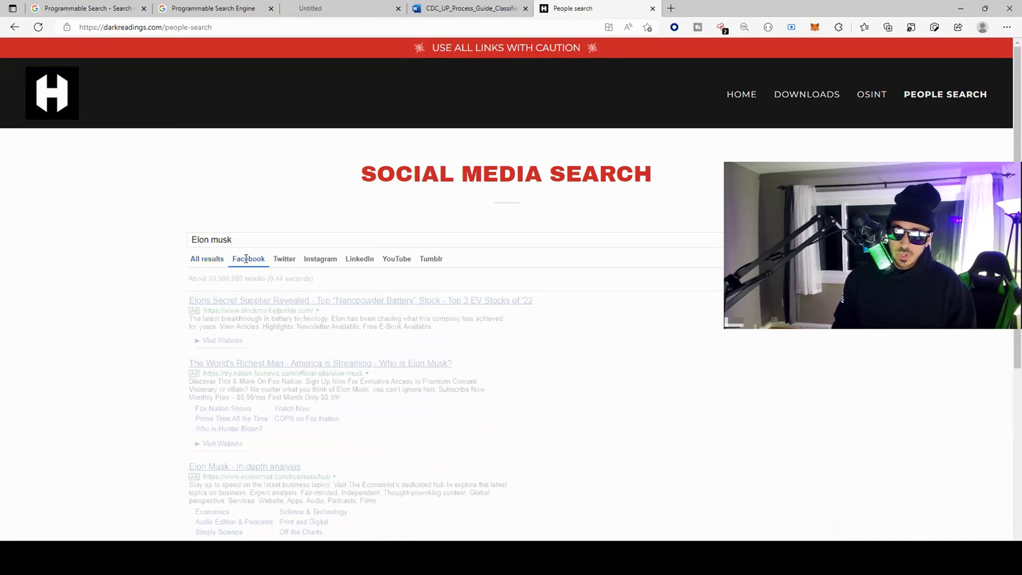
{"action": "scroll", "coordinate": [162, 265], "scroll_direction": "down", "scroll_amount": 1}
{"action": "scroll", "coordinate": [276, 283], "scroll_direction": "down", "scroll_amount": 4}
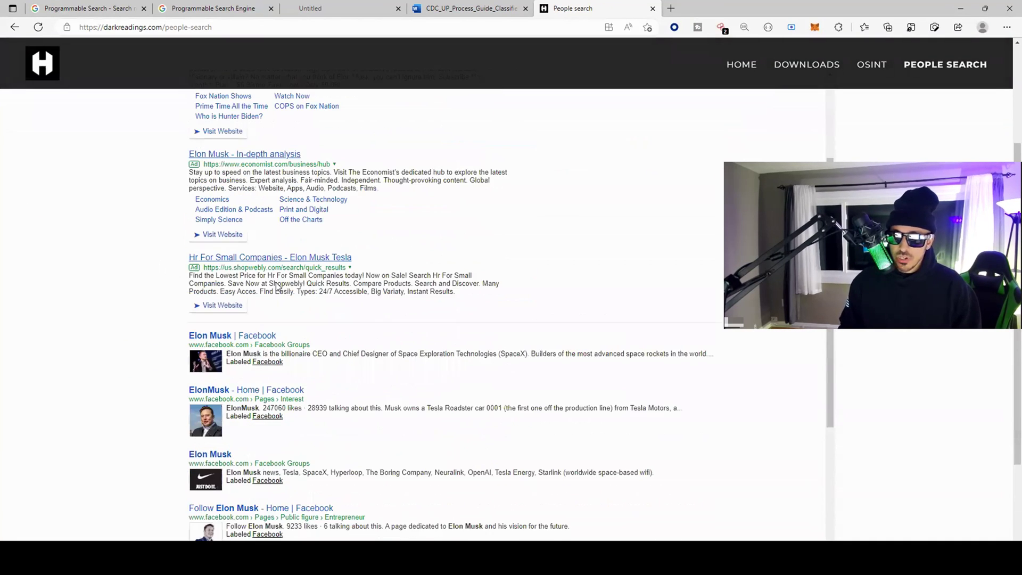
{"action": "scroll", "coordinate": [278, 286], "scroll_direction": "down", "scroll_amount": 2}
{"action": "scroll", "coordinate": [278, 286], "scroll_direction": "down", "scroll_amount": 3}
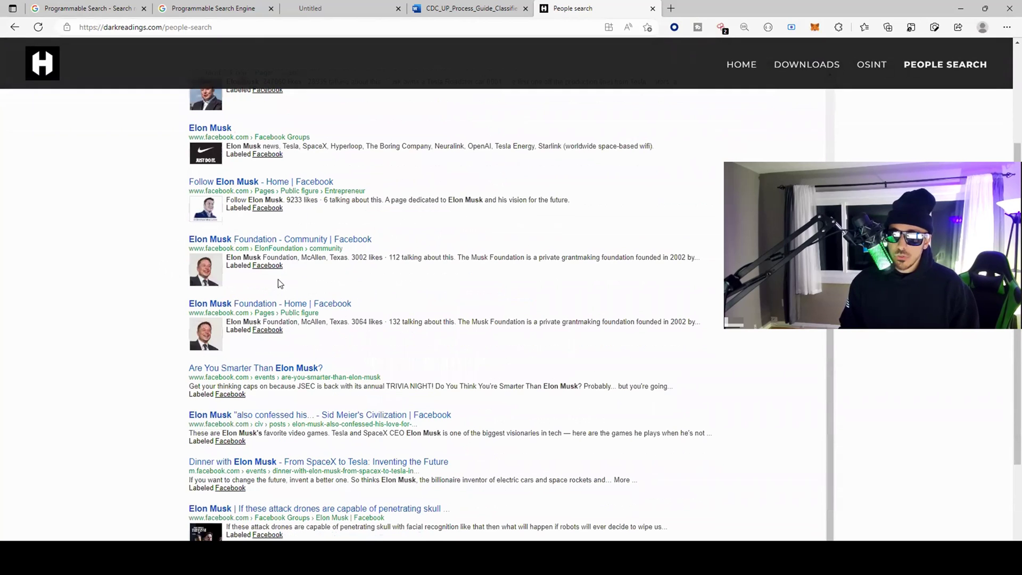
{"action": "scroll", "coordinate": [278, 282], "scroll_direction": "down", "scroll_amount": 2}
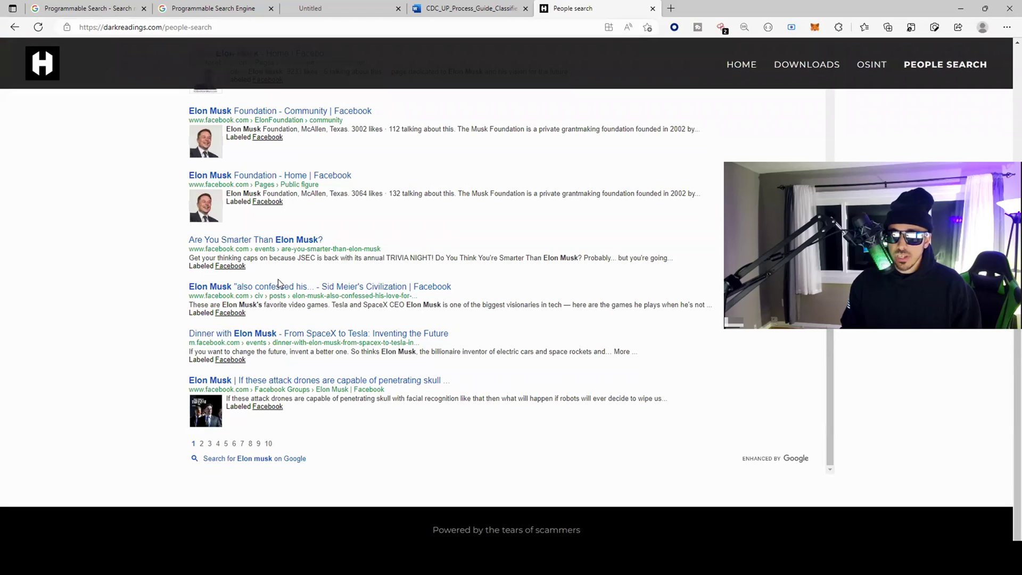
{"action": "scroll", "coordinate": [278, 282], "scroll_direction": "up", "scroll_amount": 7}
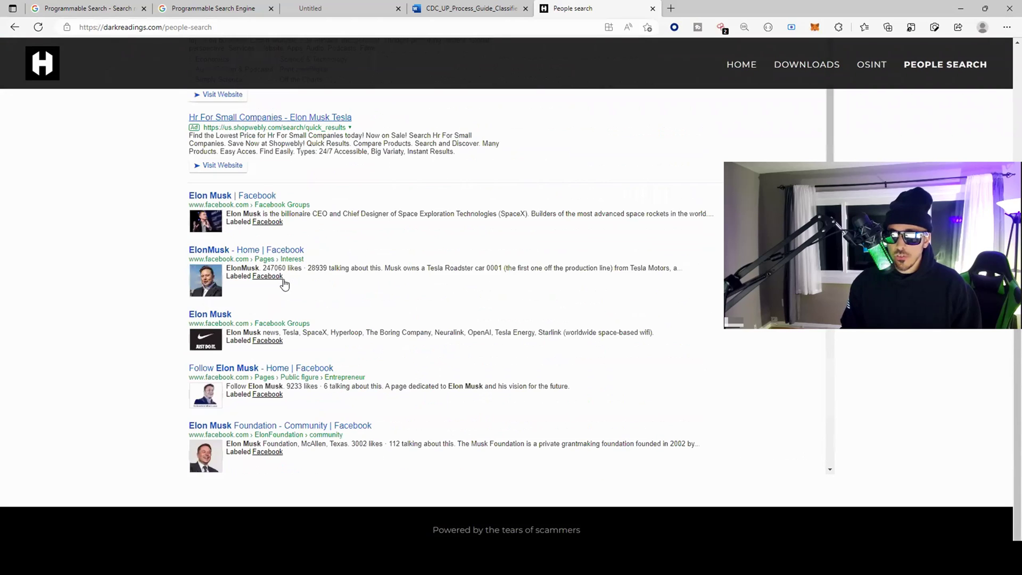
{"action": "scroll", "coordinate": [284, 282], "scroll_direction": "up", "scroll_amount": 5}
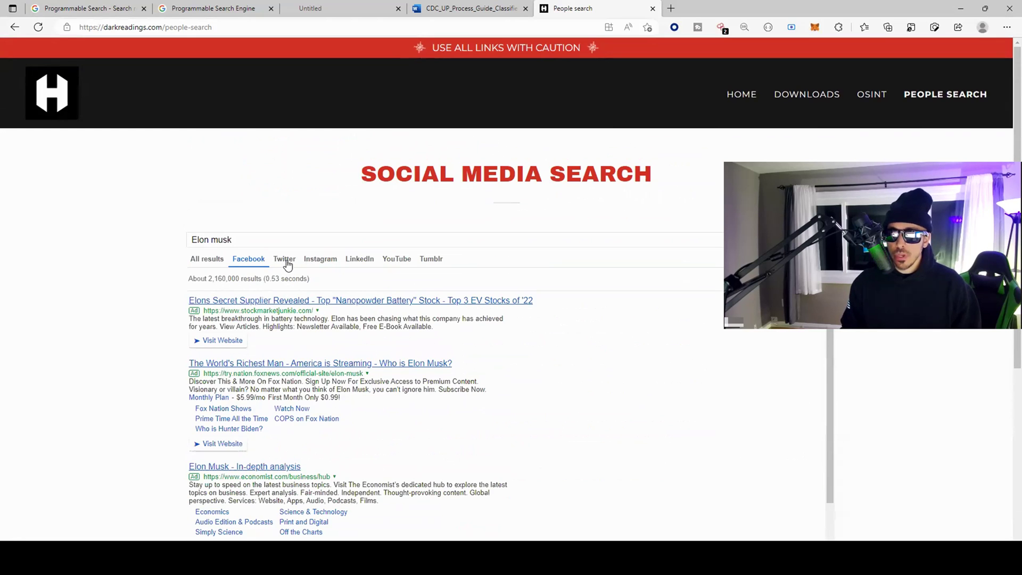
Switch the results to the Twitter filter and scroll through them
{"action": "left_click", "coordinate": [286, 260]}
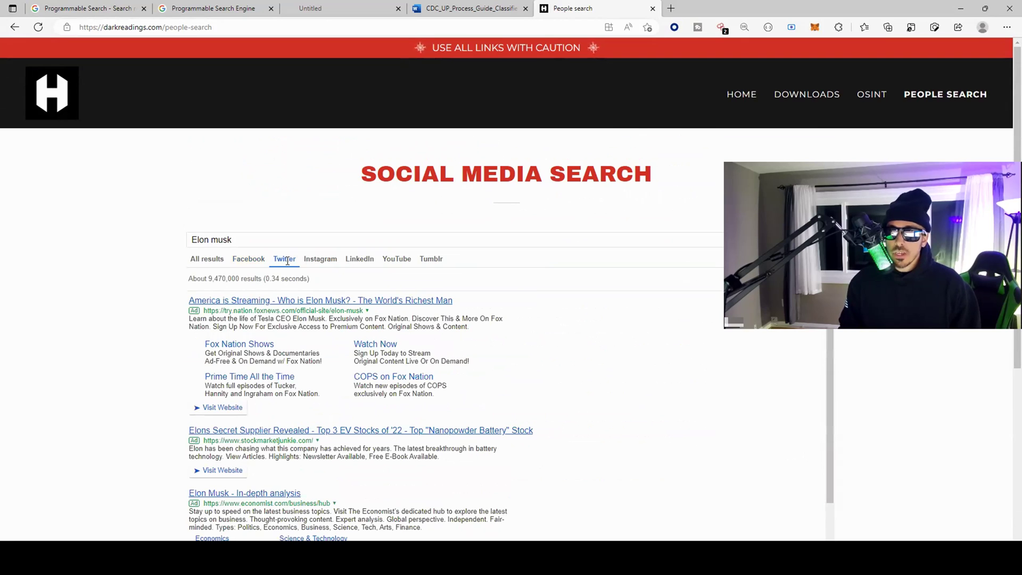
{"action": "scroll", "coordinate": [287, 261], "scroll_direction": "down", "scroll_amount": 7}
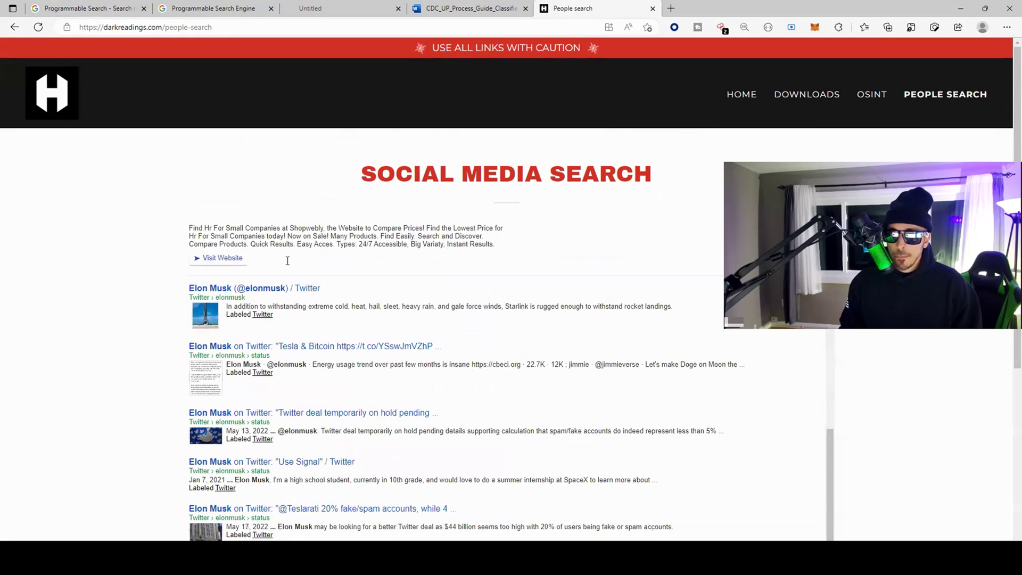
{"action": "scroll", "coordinate": [348, 317], "scroll_direction": "down", "scroll_amount": 2}
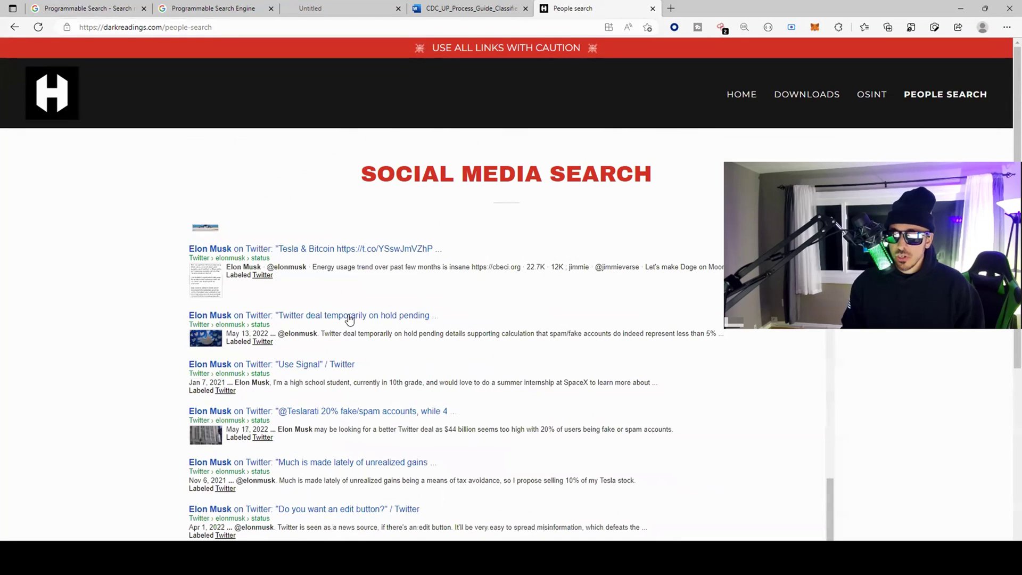
{"action": "scroll", "coordinate": [349, 319], "scroll_direction": "down", "scroll_amount": 5}
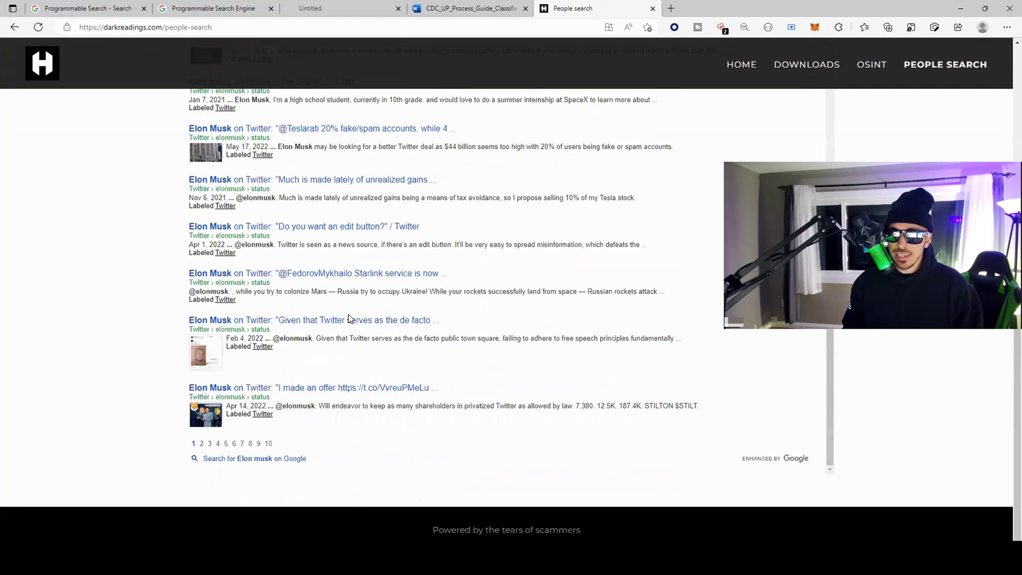
{"action": "scroll", "coordinate": [350, 319], "scroll_direction": "up", "scroll_amount": 12}
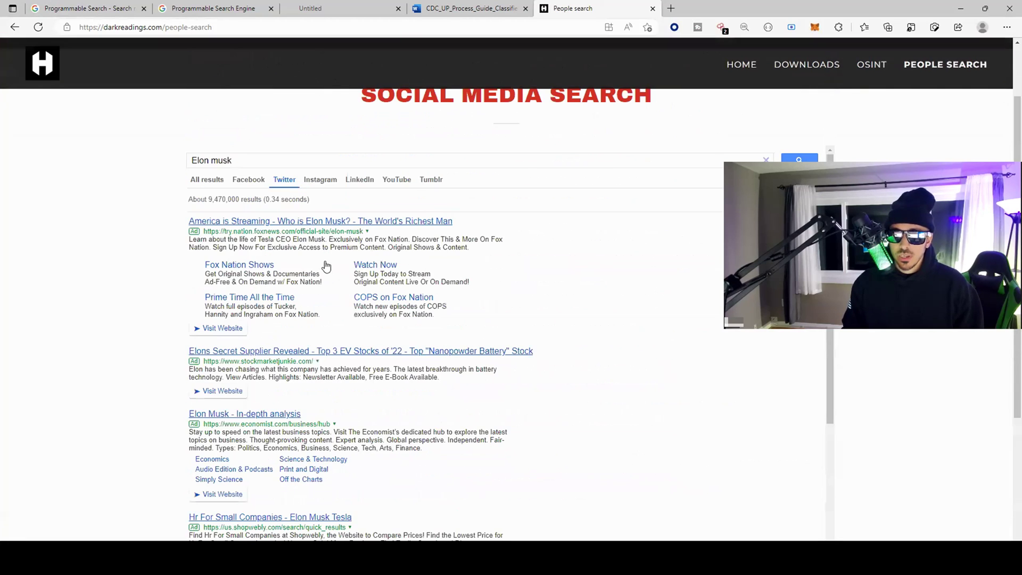
{"action": "scroll", "coordinate": [326, 266], "scroll_direction": "up", "scroll_amount": 2}
Try the Instagram, LinkedIn, YouTube and Tumblr filters, ending on YouTube
{"action": "left_click", "coordinate": [326, 259]}
{"action": "left_click", "coordinate": [363, 259]}
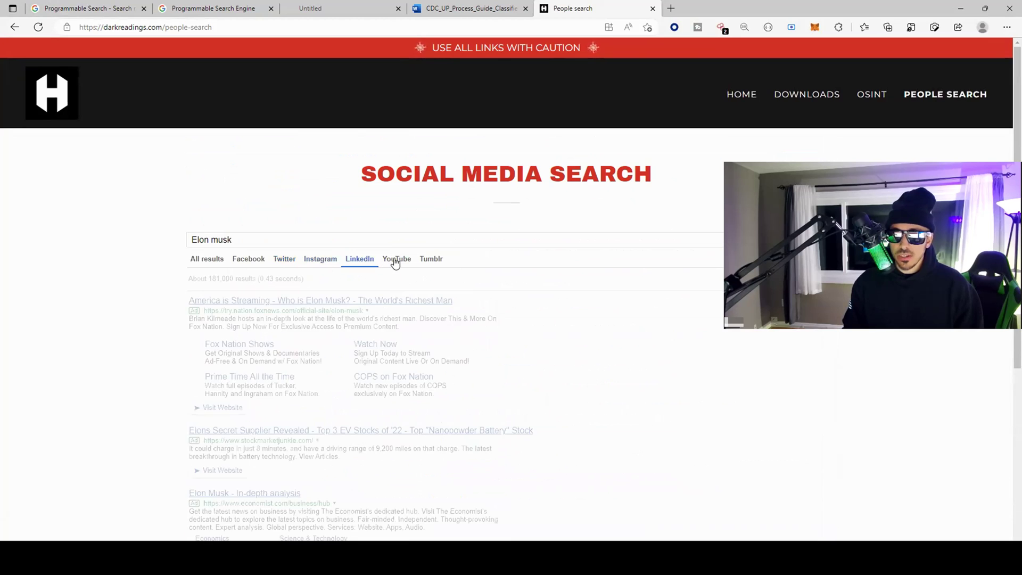
{"action": "left_click", "coordinate": [395, 261]}
{"action": "left_click", "coordinate": [429, 260]}
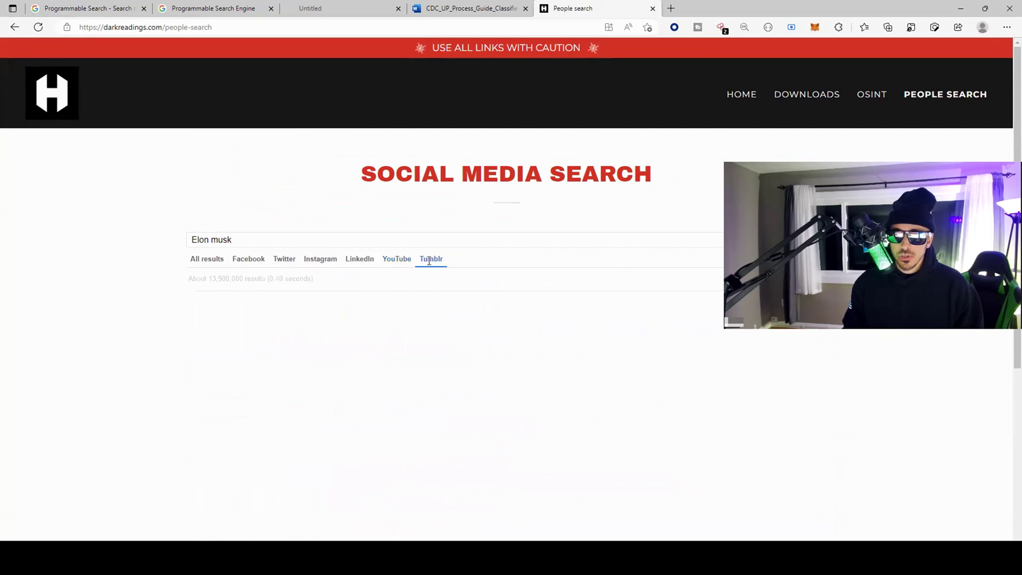
{"action": "left_click", "coordinate": [400, 259]}
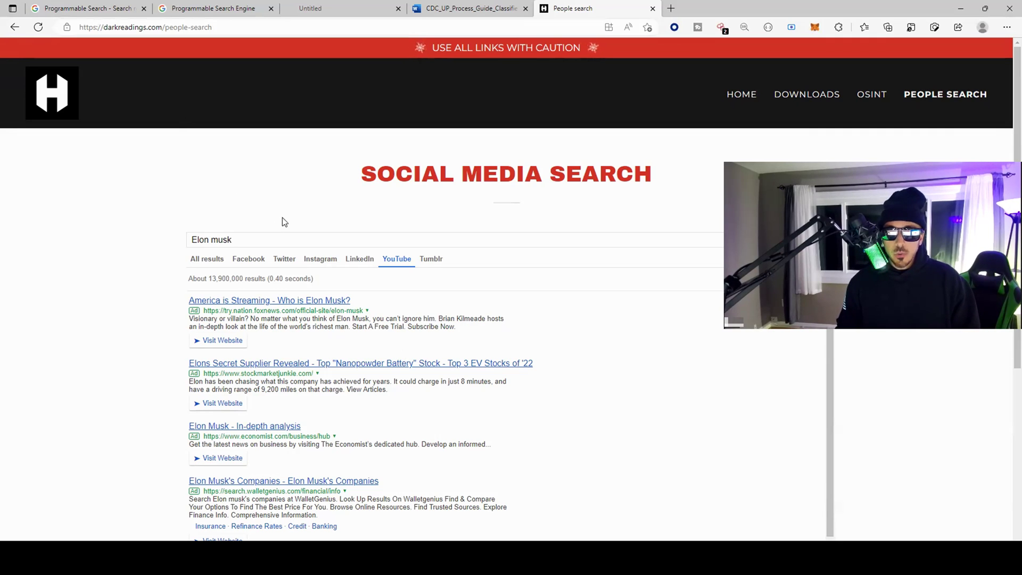
Open the Social Media engine's public page from Setup and search 'Secret letters'
{"action": "left_click", "coordinate": [91, 6]}
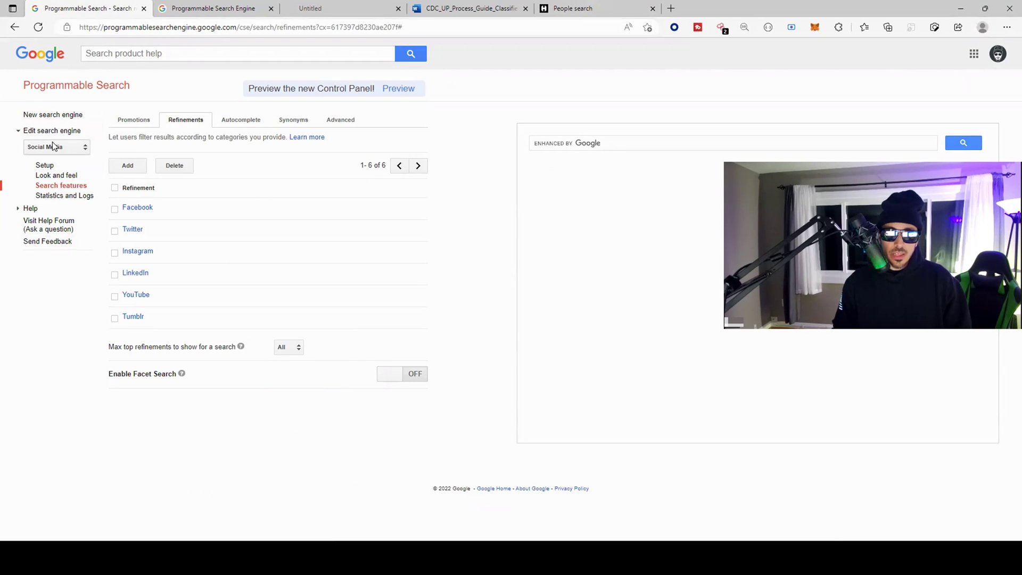
{"action": "left_click", "coordinate": [44, 166]}
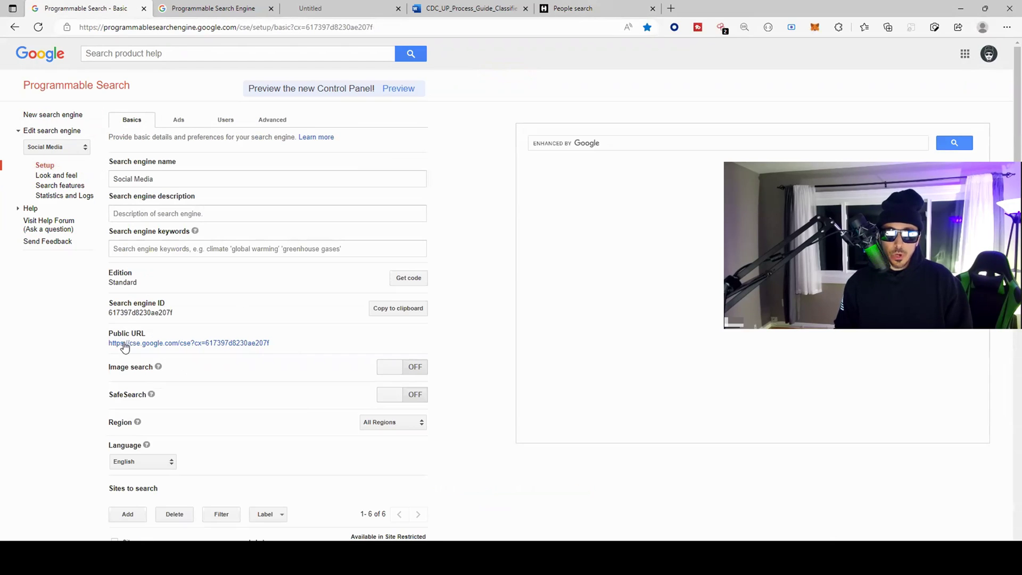
{"action": "left_click", "coordinate": [221, 344]}
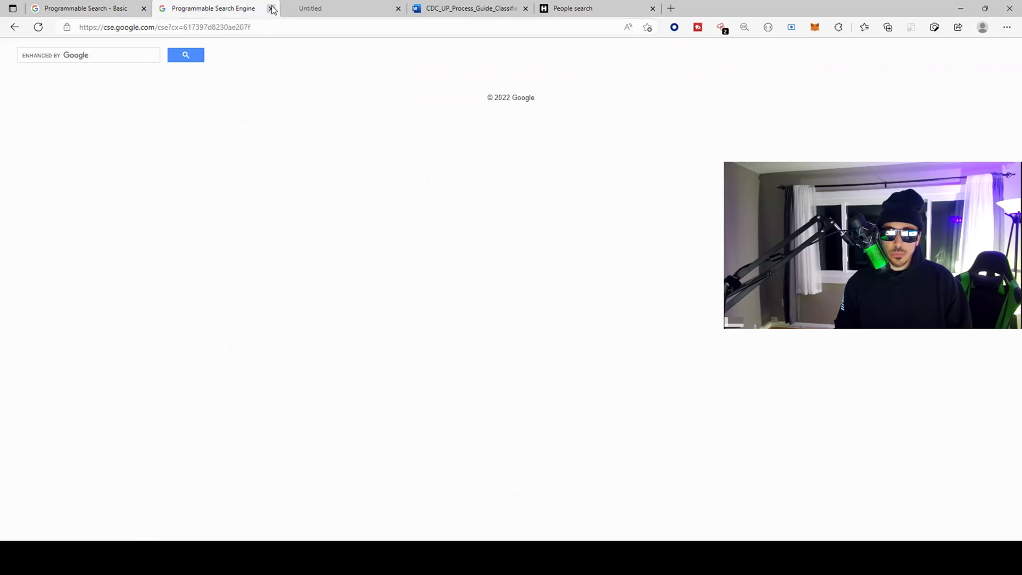
{"action": "left_click", "coordinate": [127, 52]}
{"action": "type", "text": "Secret letters"}
{"action": "key", "text": "Return"}
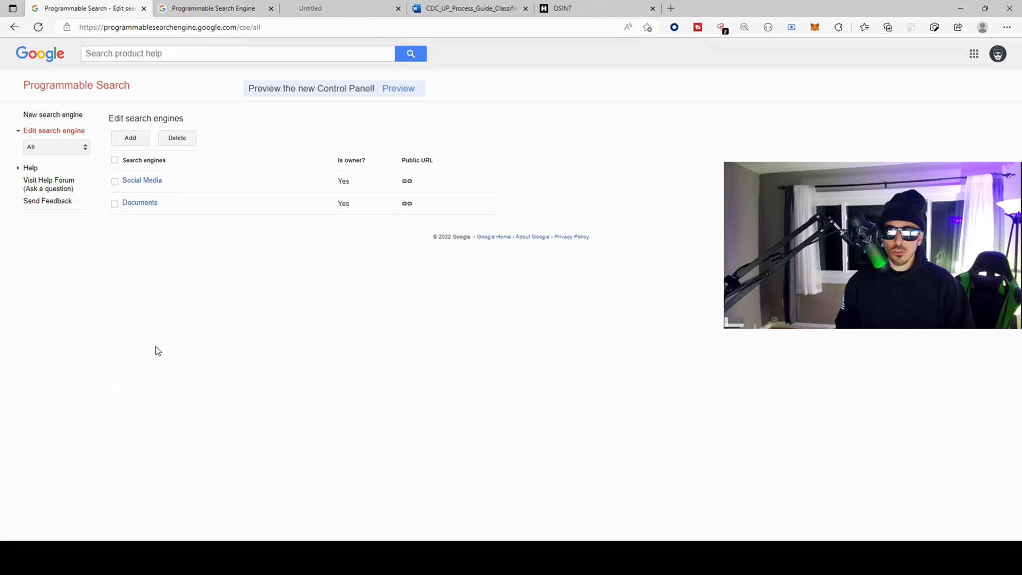
Inspect the Documents engine's TXT refinement unchanged, then go to the darkreadings Document Search page
{"action": "left_click", "coordinate": [145, 203]}
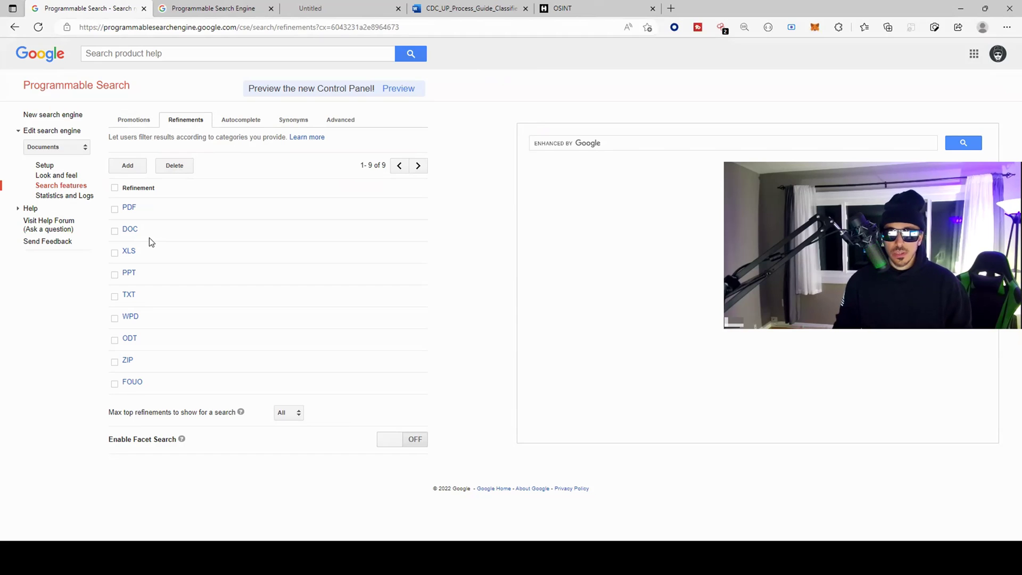
{"action": "left_click", "coordinate": [125, 300]}
{"action": "key", "text": "Escape"}
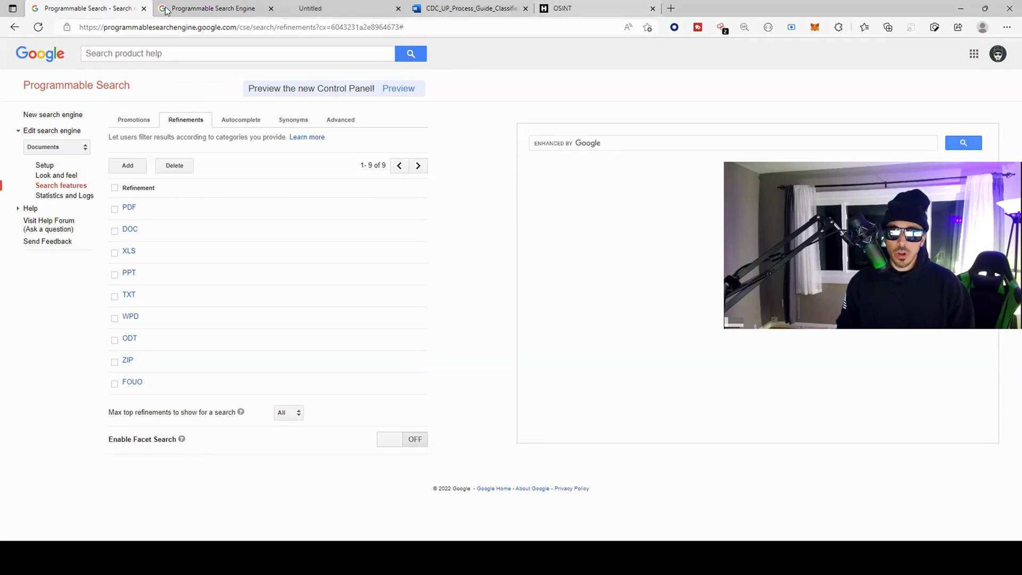
{"action": "left_click", "coordinate": [596, 6]}
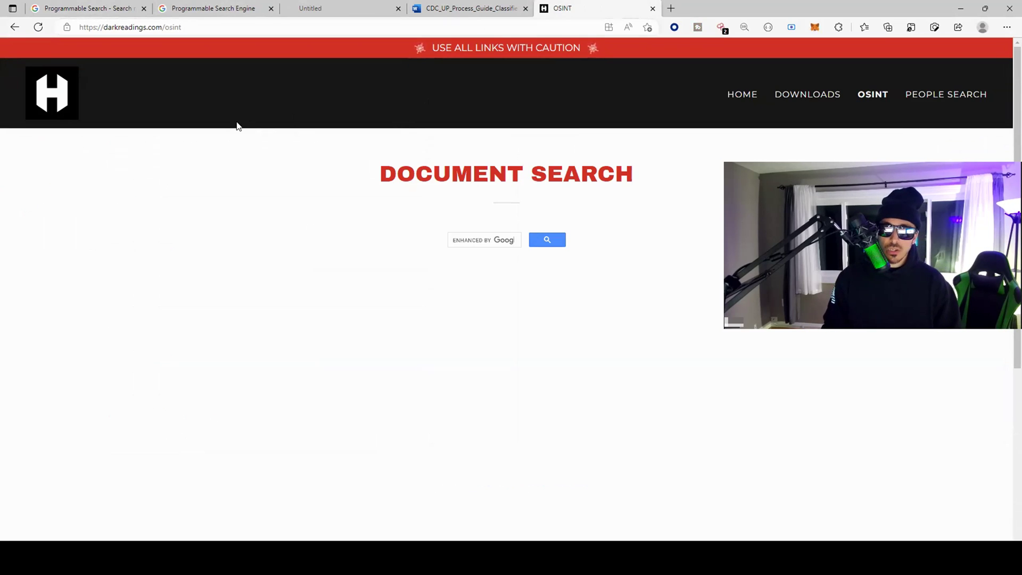
Search 'passwords' on Document Search and filter the results to DOC files
{"action": "left_click", "coordinate": [494, 238]}
{"action": "type", "text": "passw"}
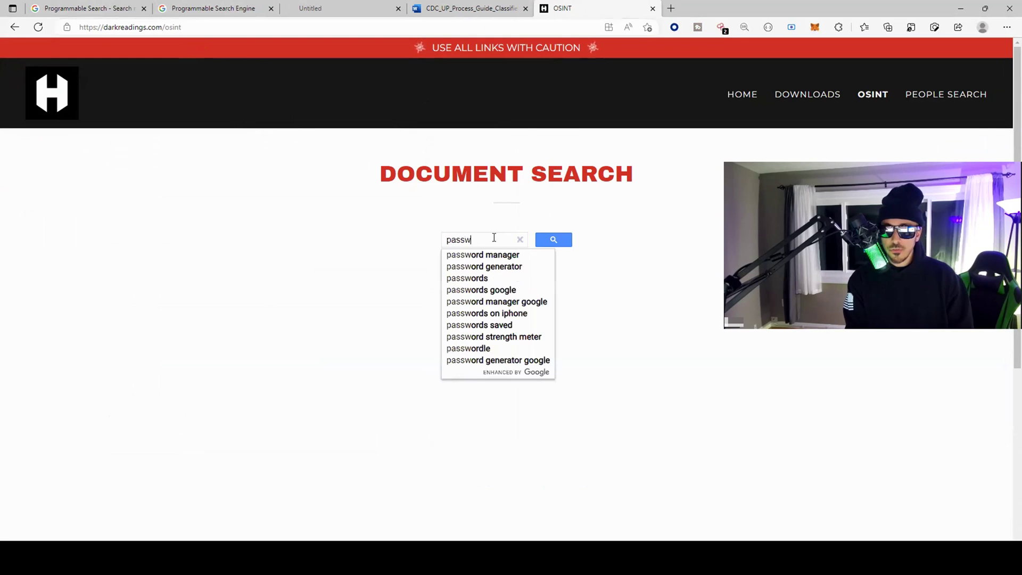
{"action": "type", "text": "ords"}
{"action": "key", "text": "Return"}
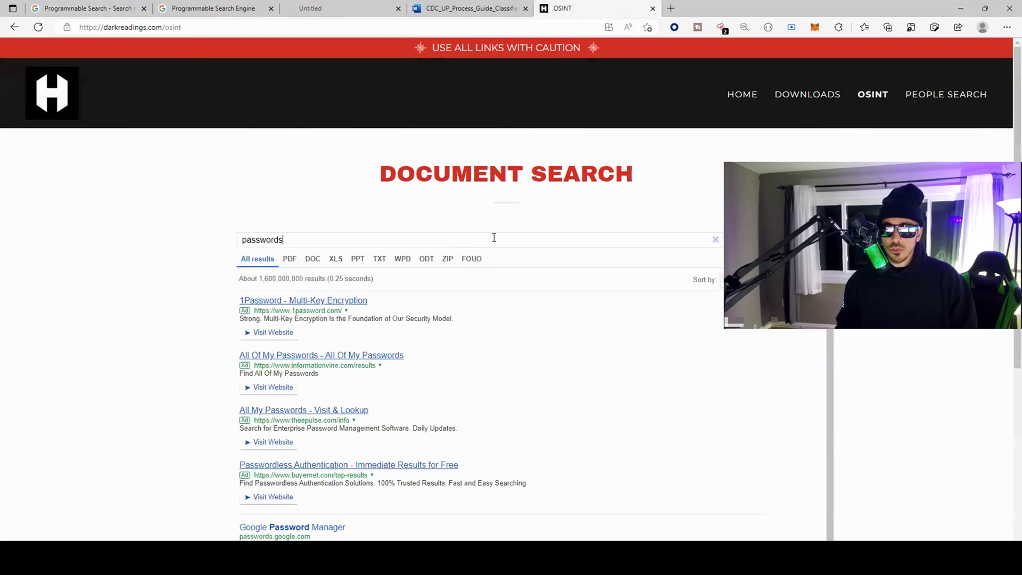
{"action": "left_click", "coordinate": [313, 258]}
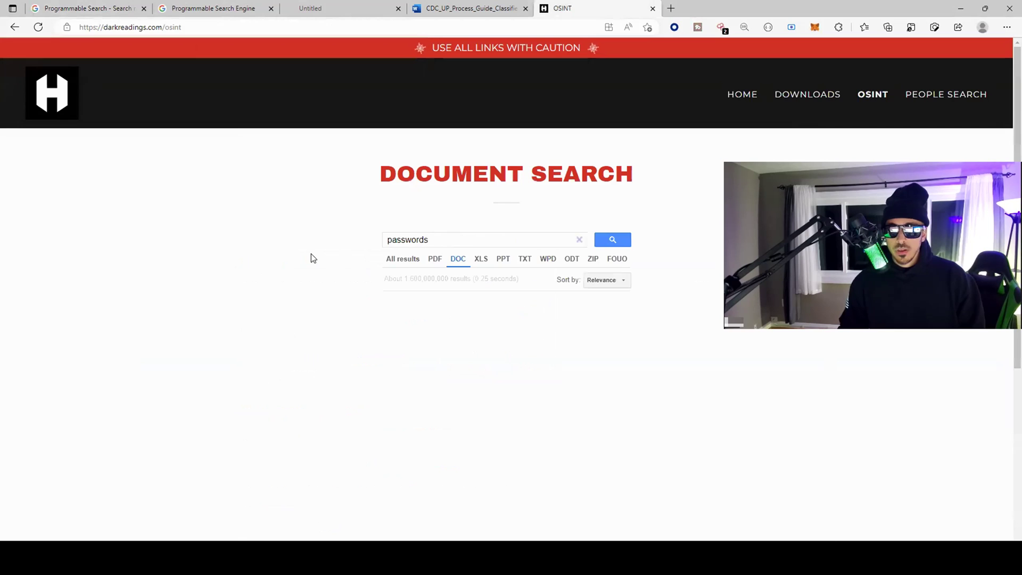
{"action": "scroll", "coordinate": [385, 290], "scroll_direction": "down", "scroll_amount": 5}
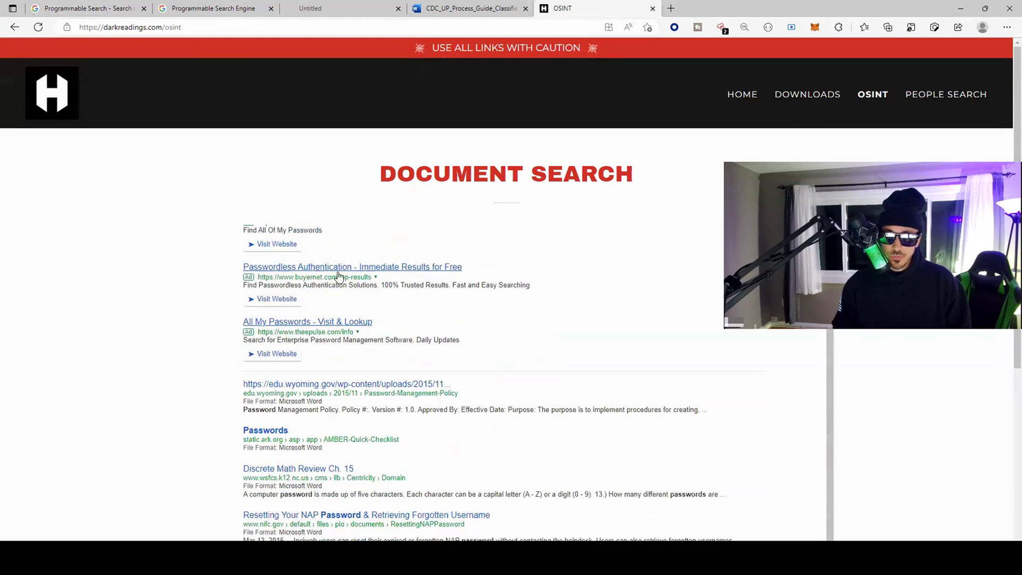
{"action": "scroll", "coordinate": [521, 387], "scroll_direction": "down", "scroll_amount": 1}
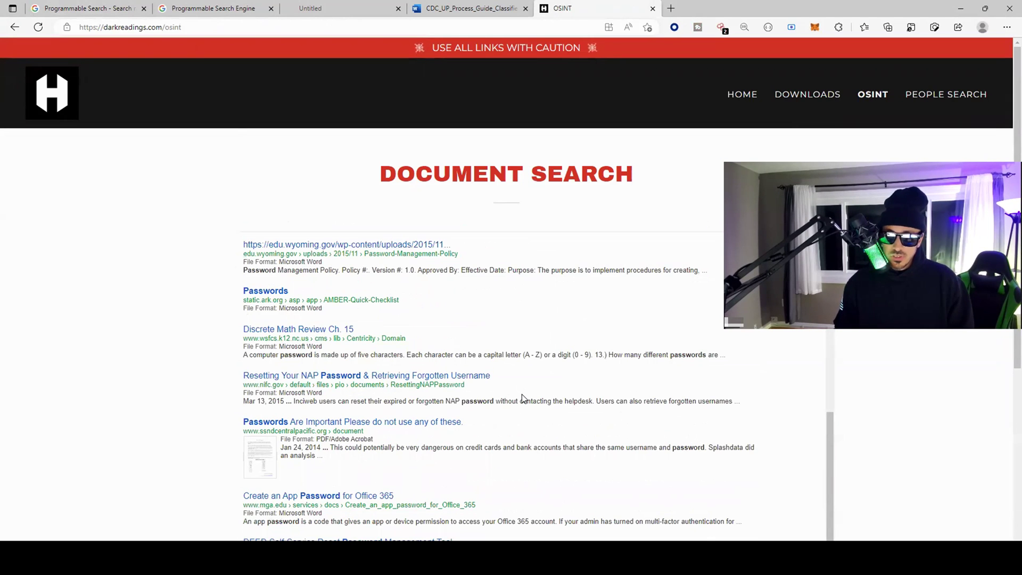
{"action": "scroll", "coordinate": [523, 399], "scroll_direction": "down", "scroll_amount": 5}
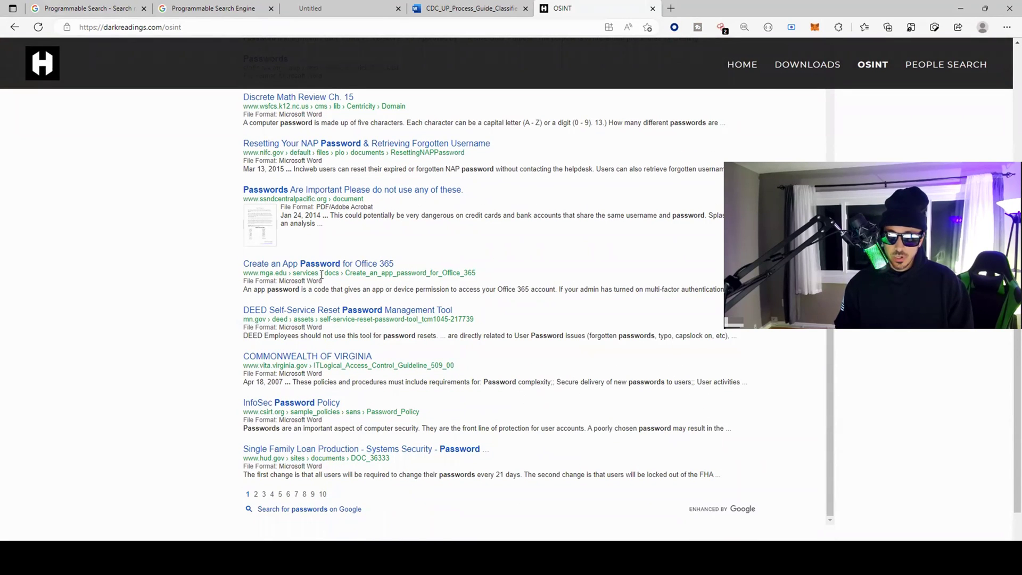
{"action": "scroll", "coordinate": [420, 419], "scroll_direction": "up", "scroll_amount": 10}
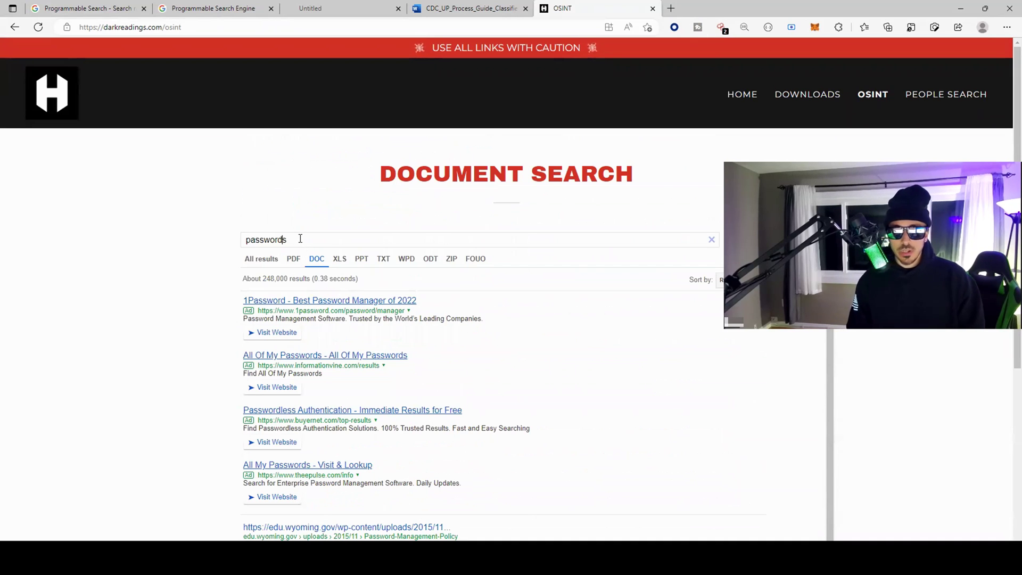
Change the query to 'leaked passwords' and run it
{"action": "key", "text": "Home"}
{"action": "type", "text": "leaked"}
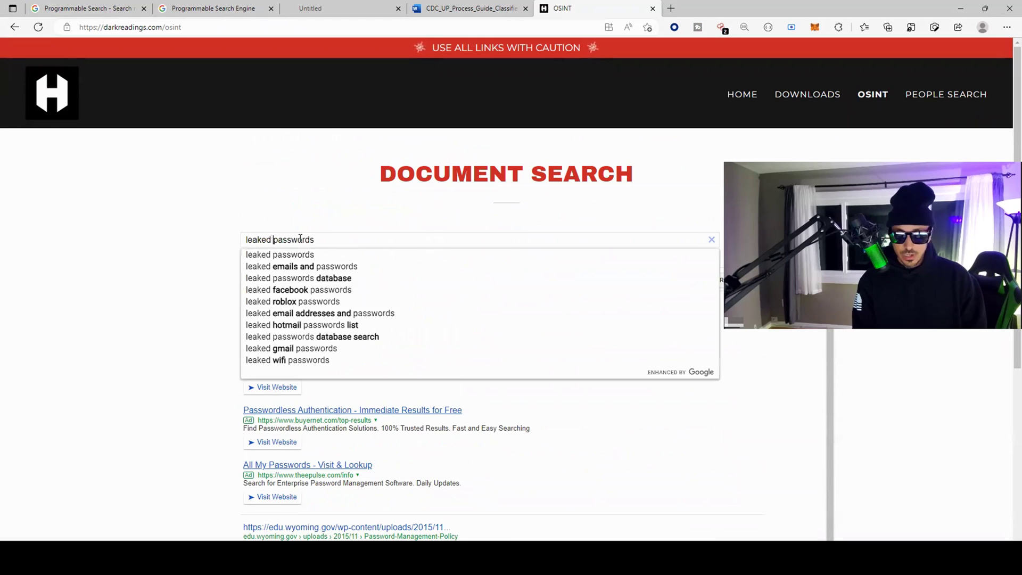
{"action": "key", "text": "Return"}
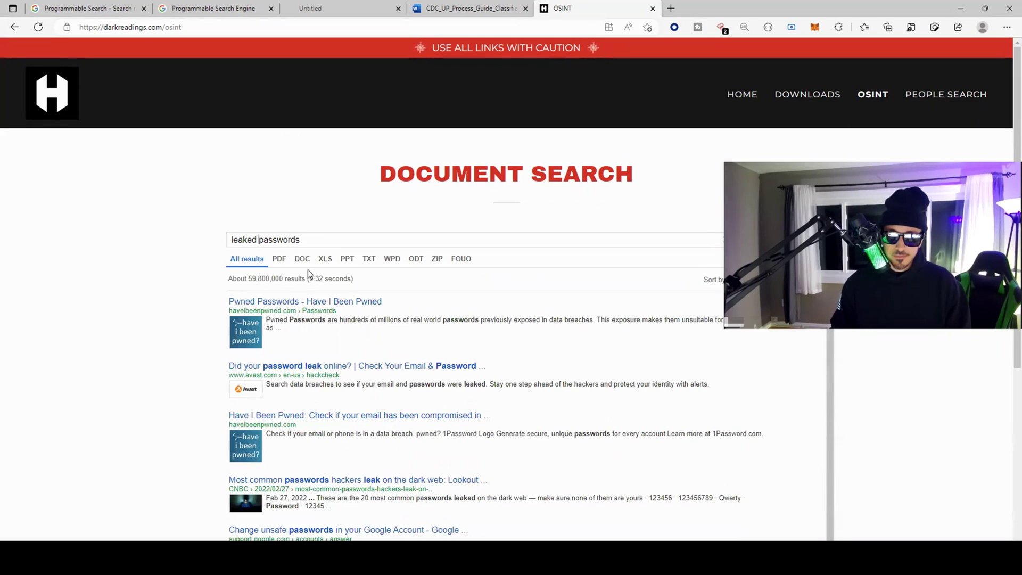
Filter 'leaked passwords' to DOC results and scroll through Cracked-Passwords-List-1.txt
{"action": "left_click", "coordinate": [303, 261]}
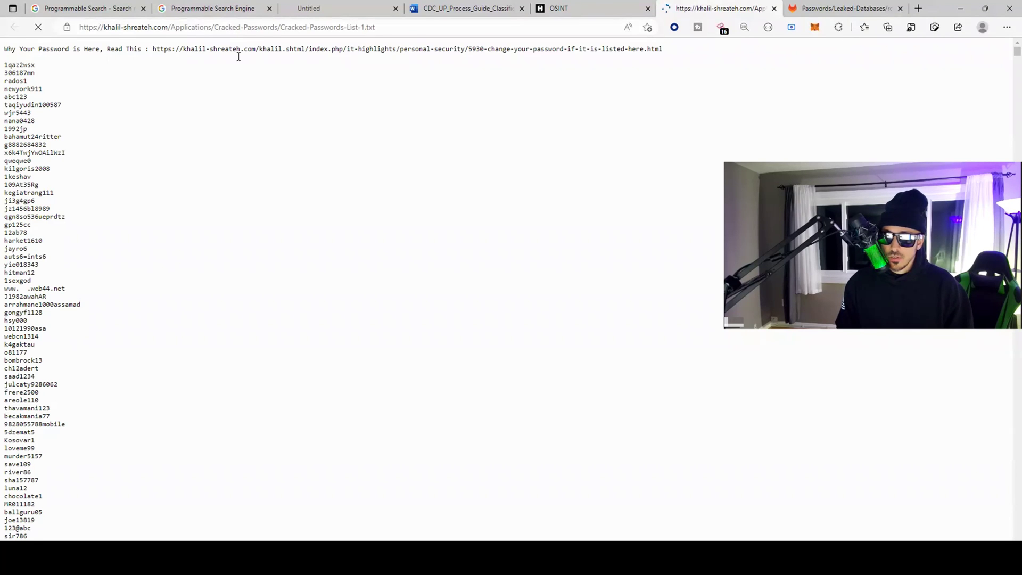
{"action": "scroll", "coordinate": [237, 266], "scroll_direction": "down", "scroll_amount": 20}
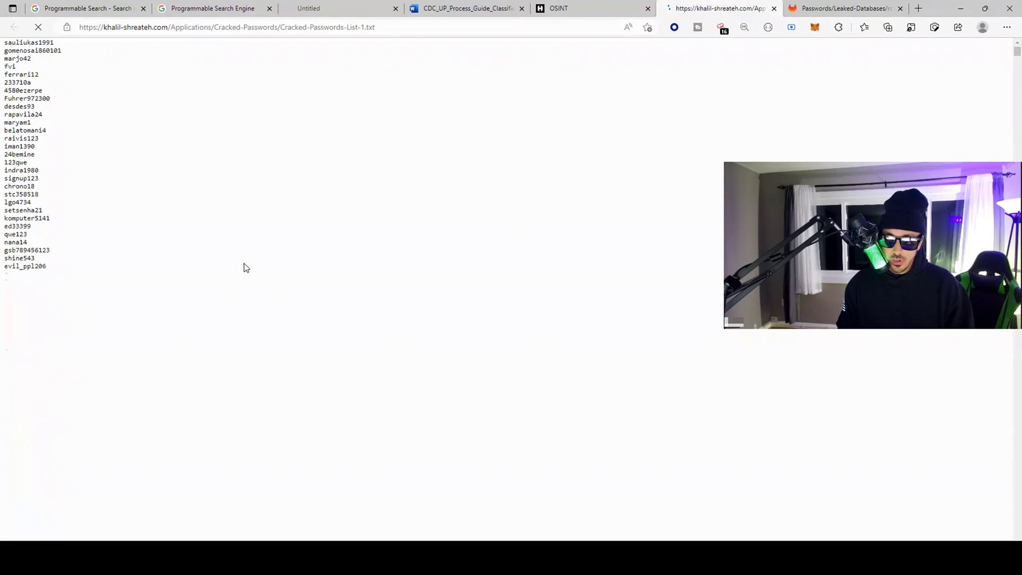
{"action": "scroll", "coordinate": [244, 263], "scroll_direction": "down", "scroll_amount": 15}
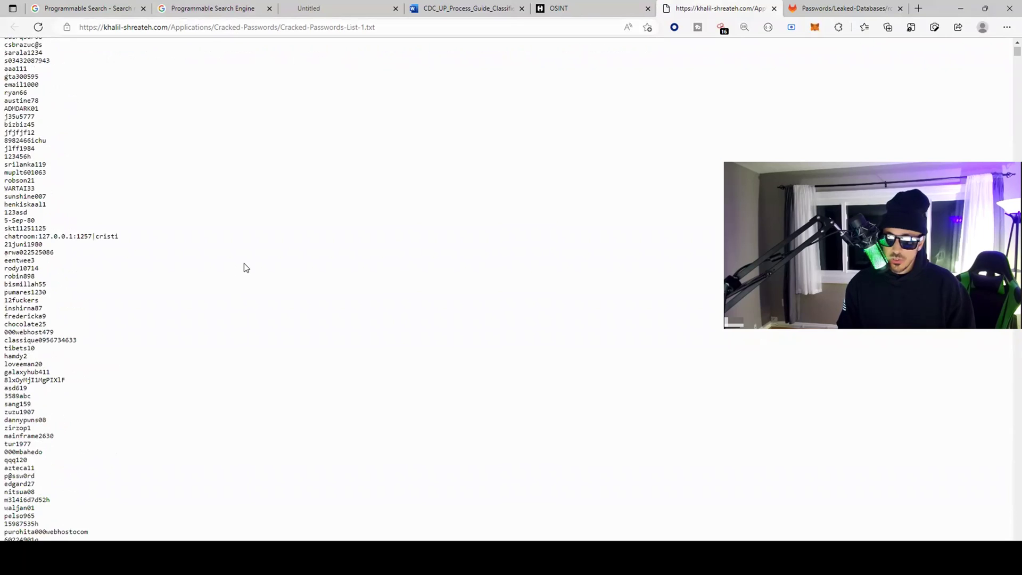
{"action": "scroll", "coordinate": [243, 263], "scroll_direction": "down", "scroll_amount": 15}
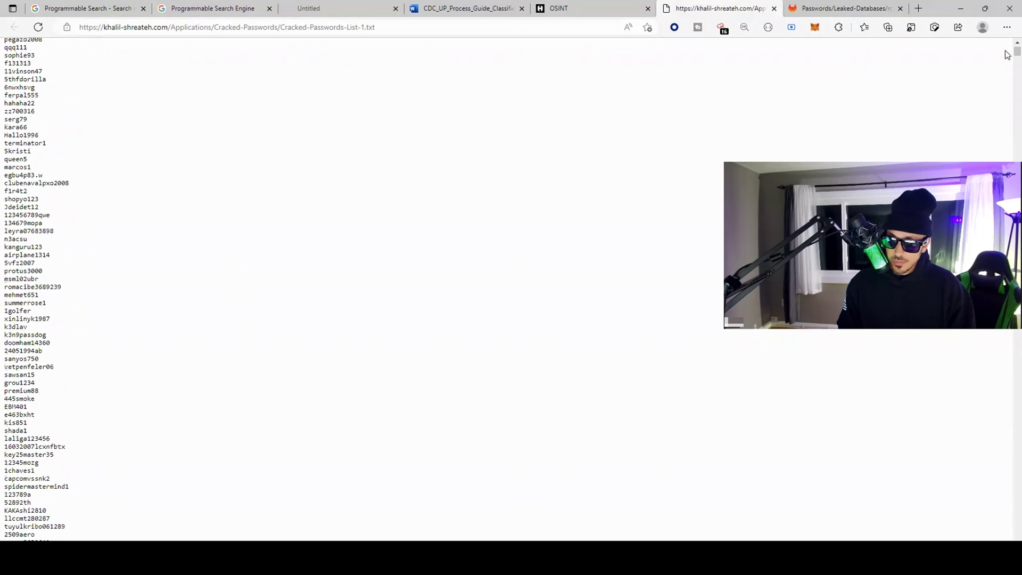
{"action": "left_click_drag", "start_coordinate": [1017, 51], "coordinate": [1018, 404]}
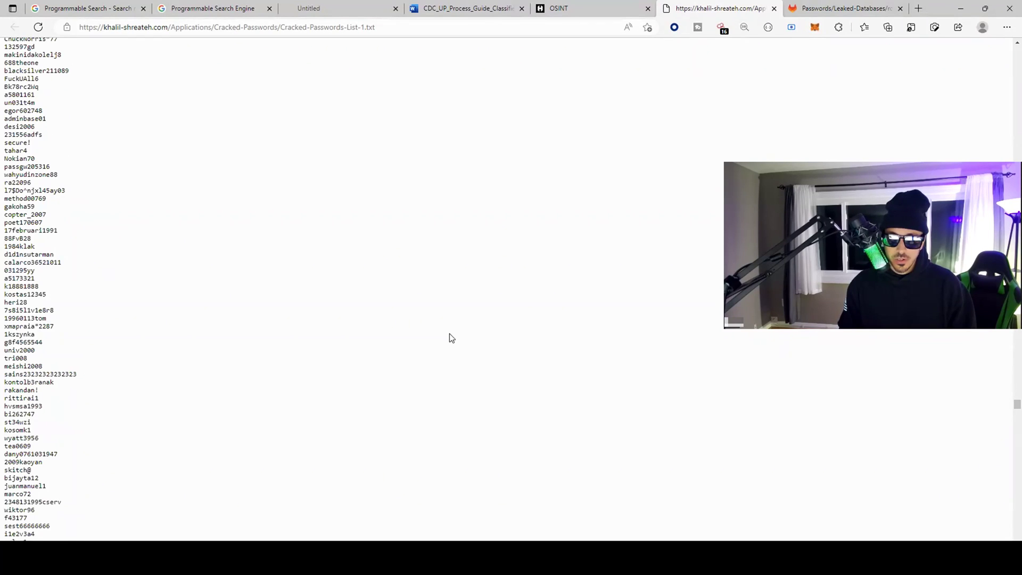
{"action": "scroll", "coordinate": [449, 333], "scroll_direction": "down", "scroll_amount": 15}
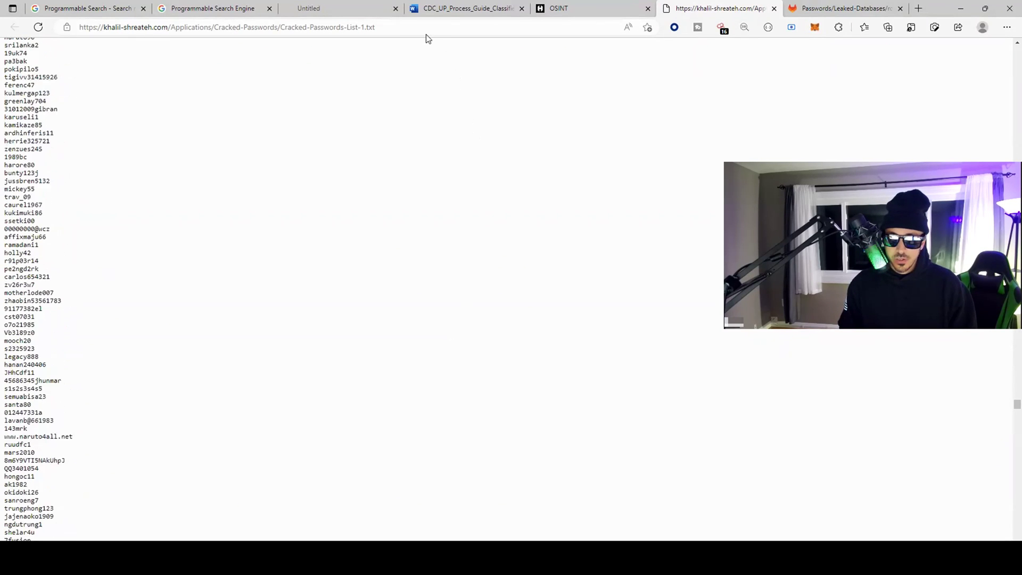
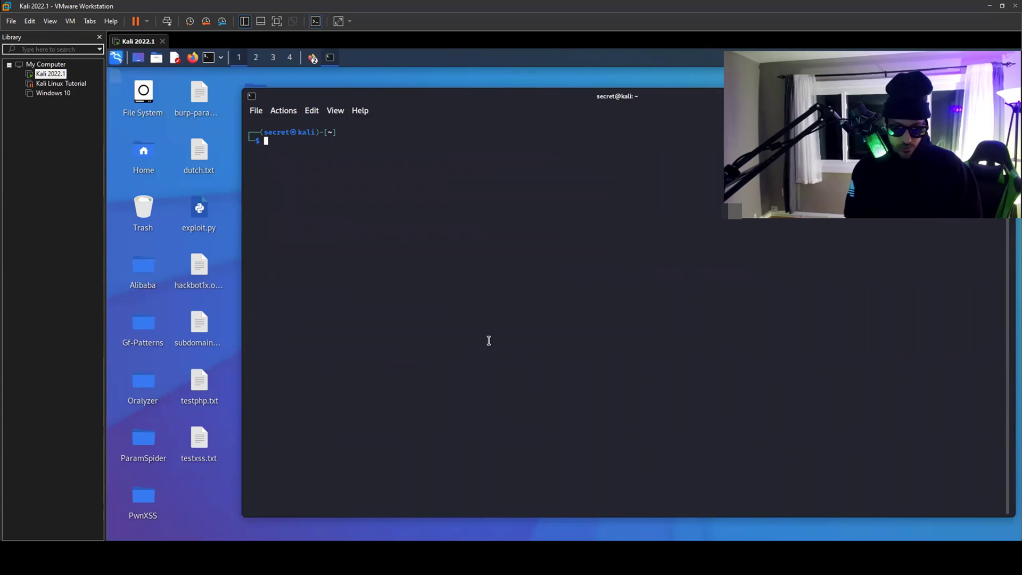
Put a wget command in front of the pasted raw GitHub URL at the prompt
{"action": "type", "text": "https://raw.githubusercontent.com/ShivamRai2003/Reconky-Automated_Bash_Script/main/reconky.sh"}
{"action": "key", "text": "Home"}
{"action": "type", "text": "wget"}
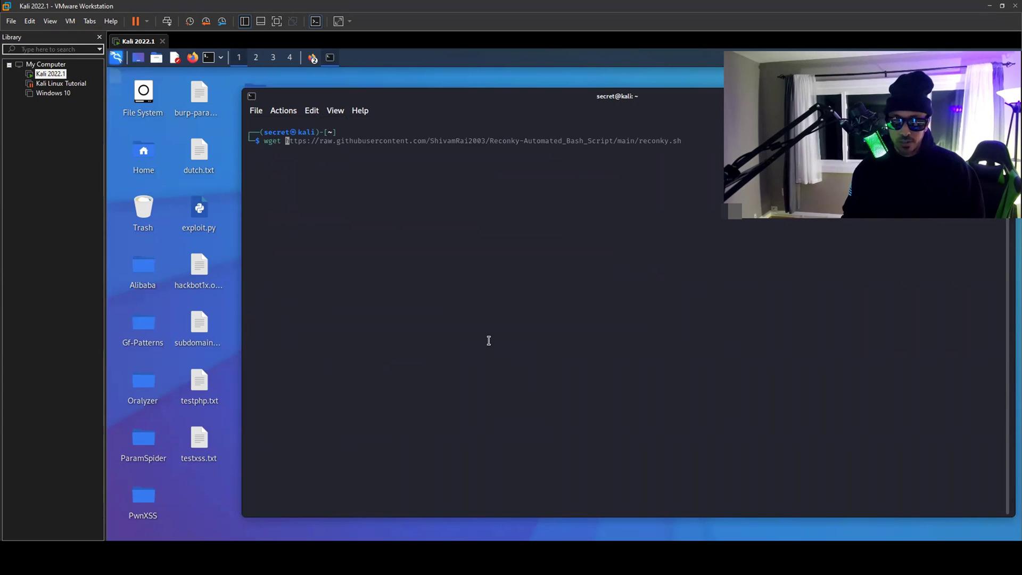
{"action": "right_click", "coordinate": [421, 199]}
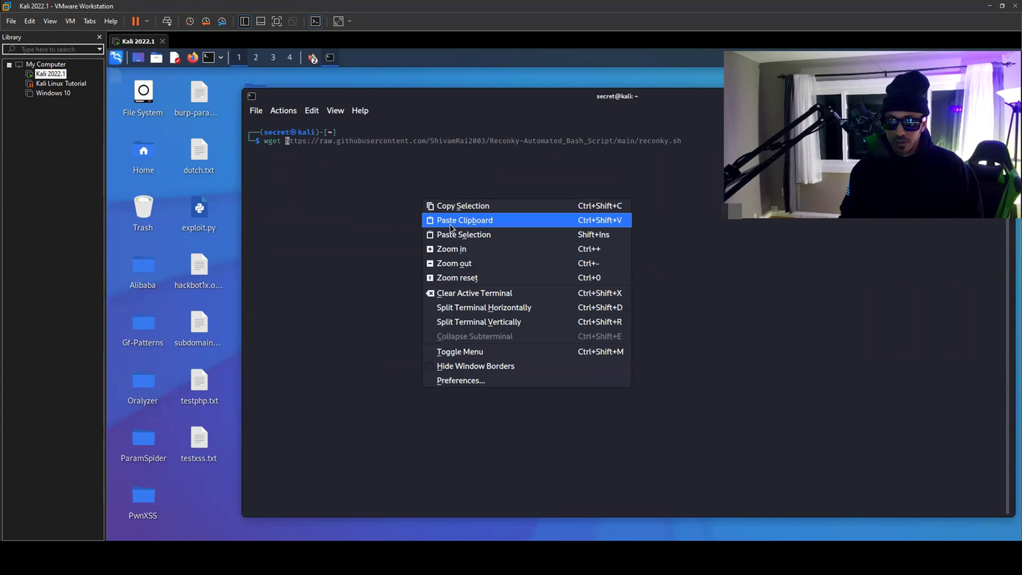
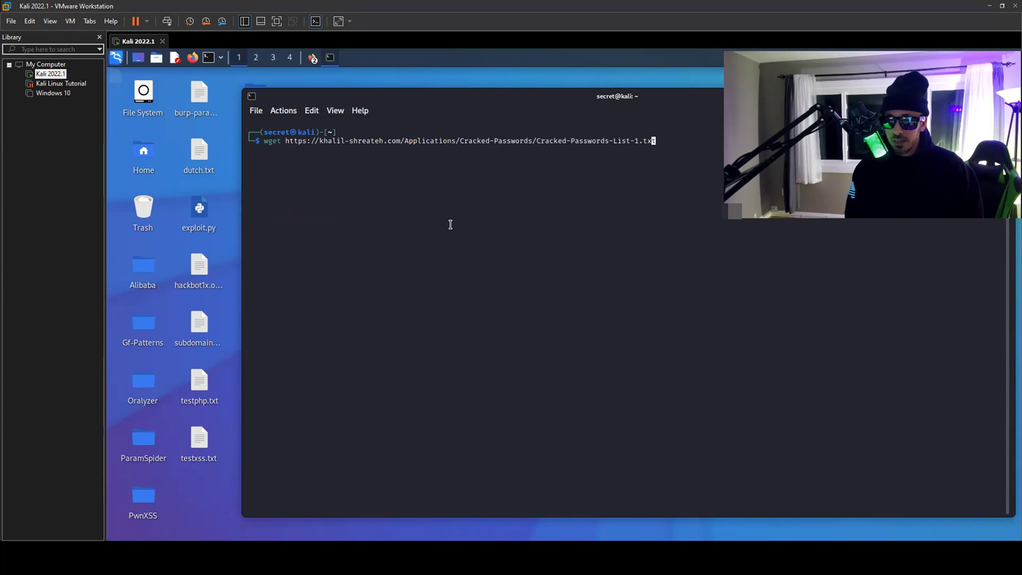
Run the typed wget command to download Cracked-Passwords-List-1.txt
{"action": "key", "text": "Return"}
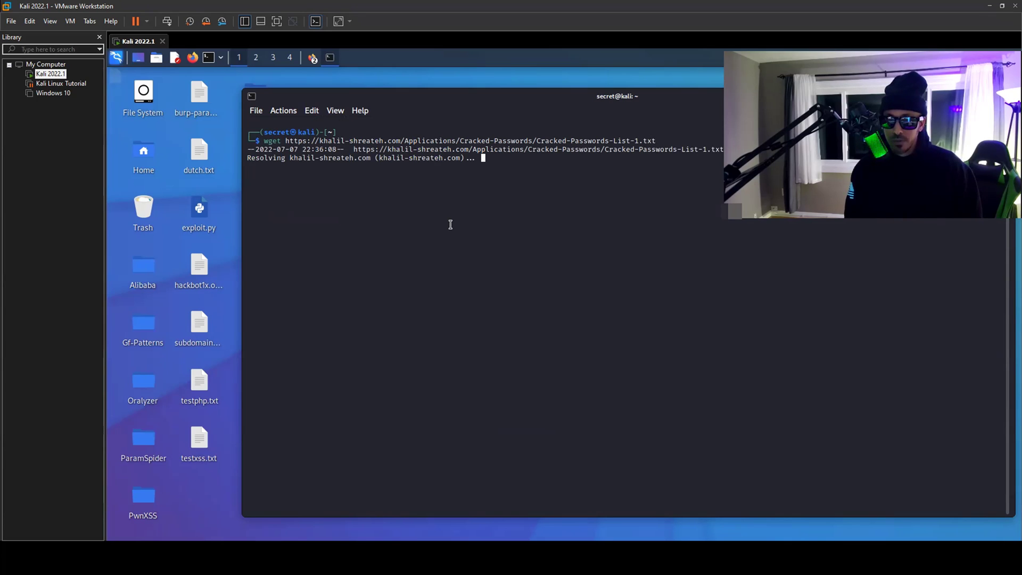
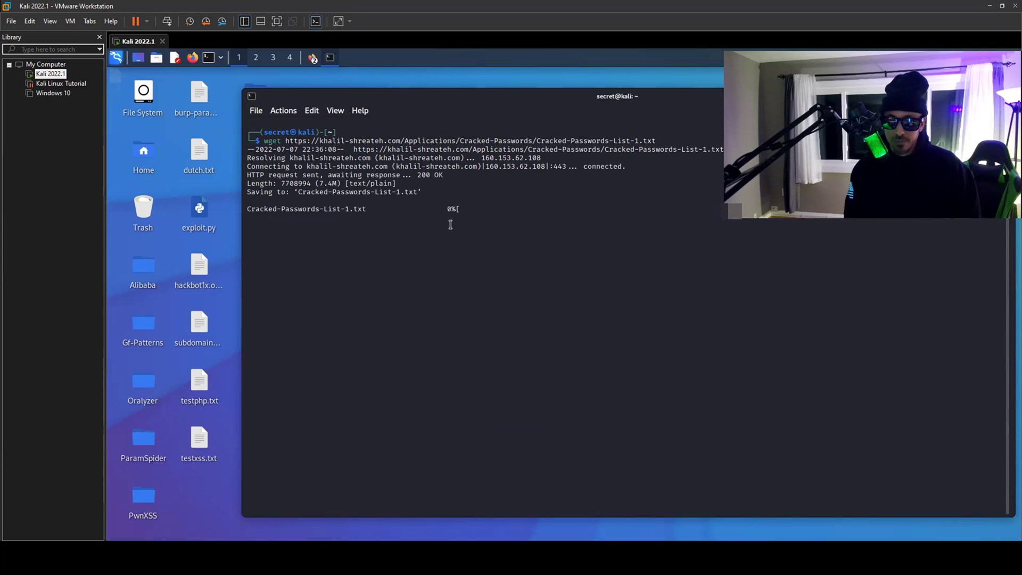
List the home folder's files and pick out the downloaded password list file name
{"action": "type", "text": "ls"}
{"action": "key", "text": "Return"}
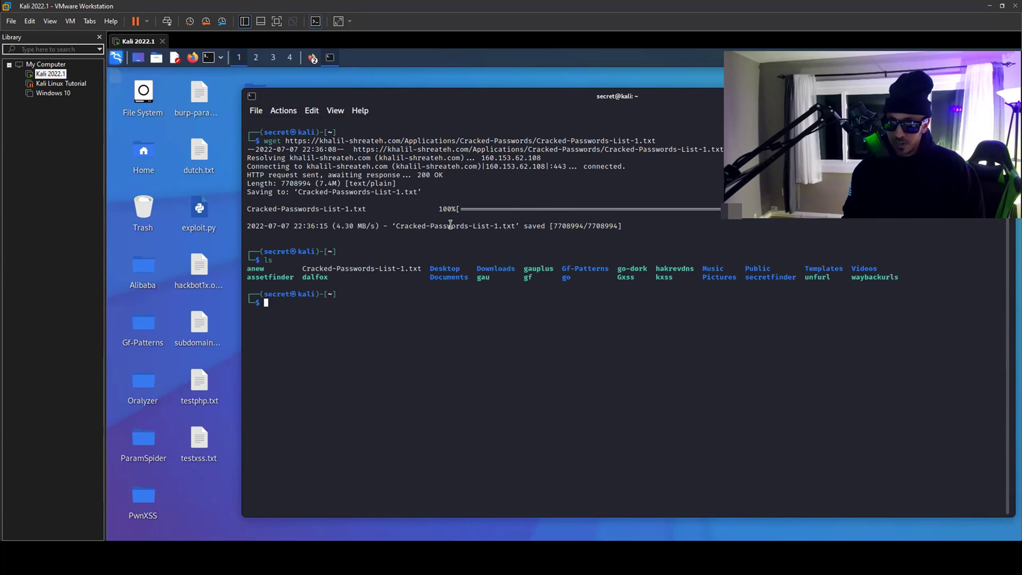
{"action": "double_click", "coordinate": [379, 267]}
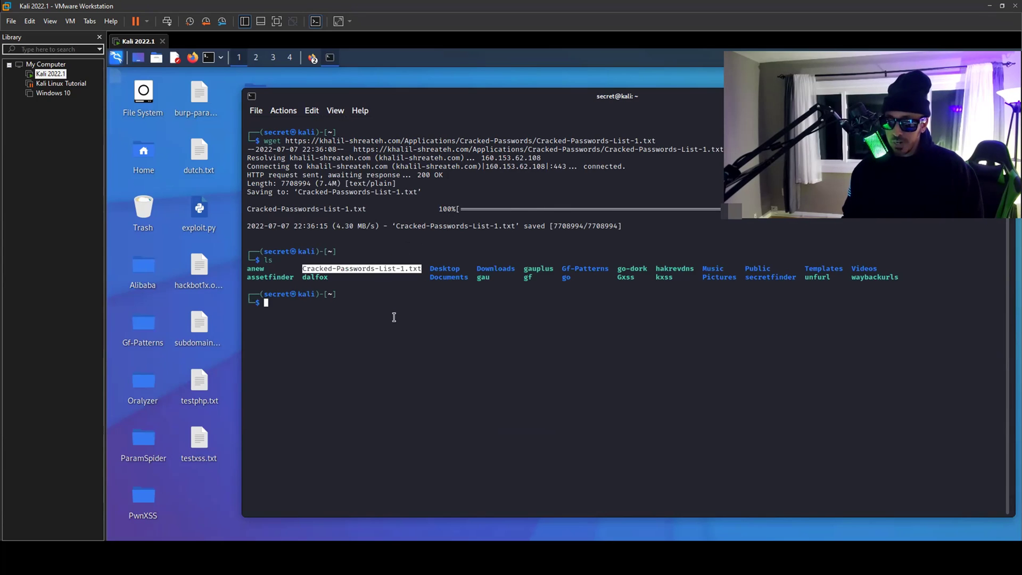
{"action": "left_click", "coordinate": [394, 317]}
Count the lines of Cracked-Passwords-List-1.txt with wc, which reports 720304 lines
{"action": "type", "text": "wc "}
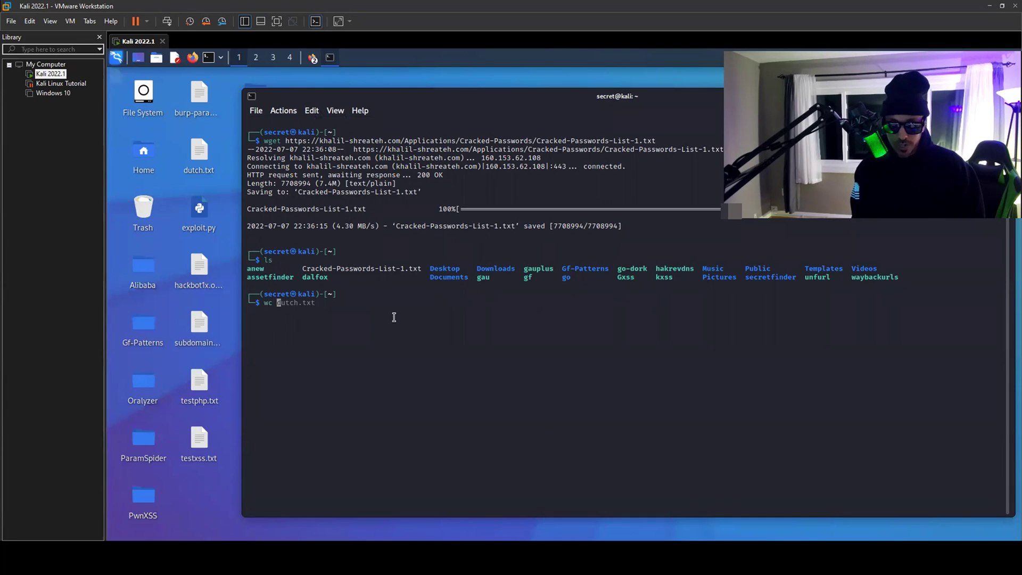
{"action": "type", "text": "Crac"}
{"action": "key", "text": "Tab"}
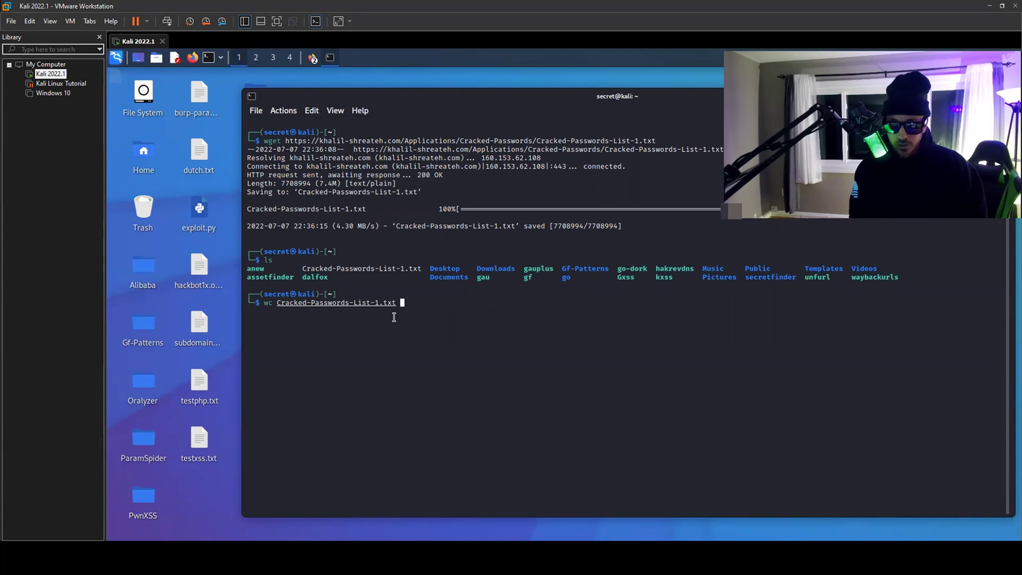
{"action": "key", "text": "Return"}
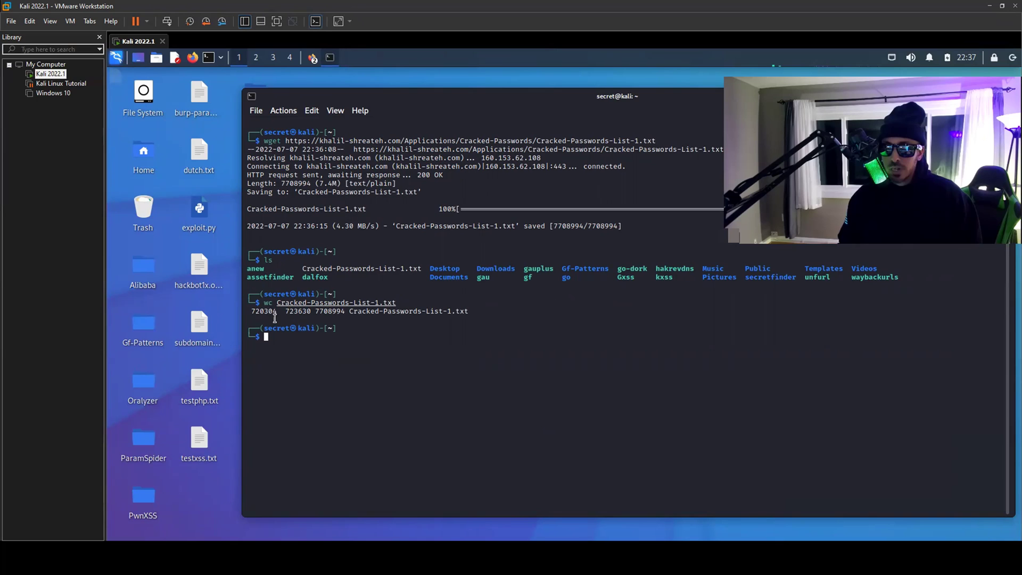
{"action": "double_click", "coordinate": [266, 311]}
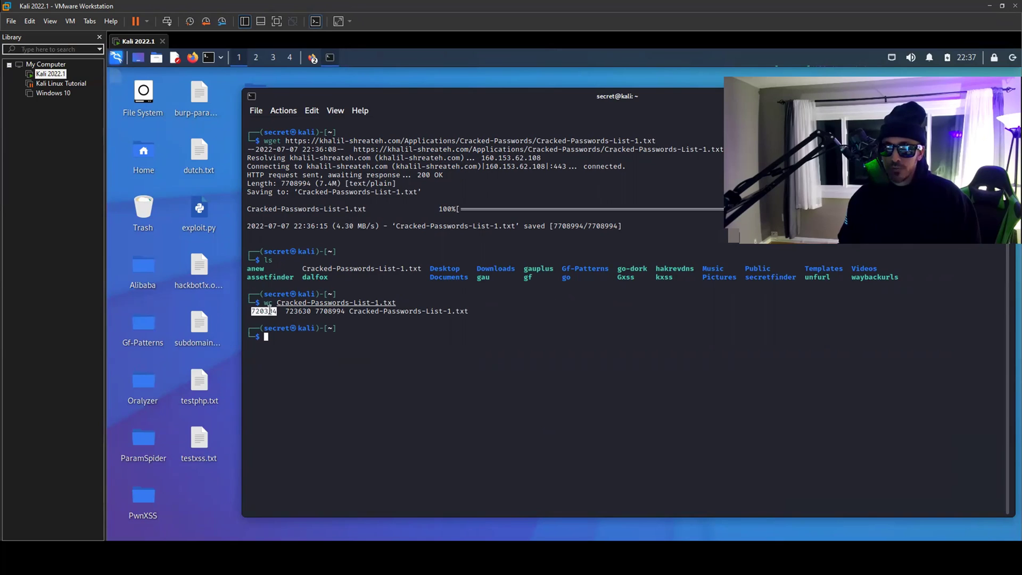
{"action": "left_click", "coordinate": [324, 352]}
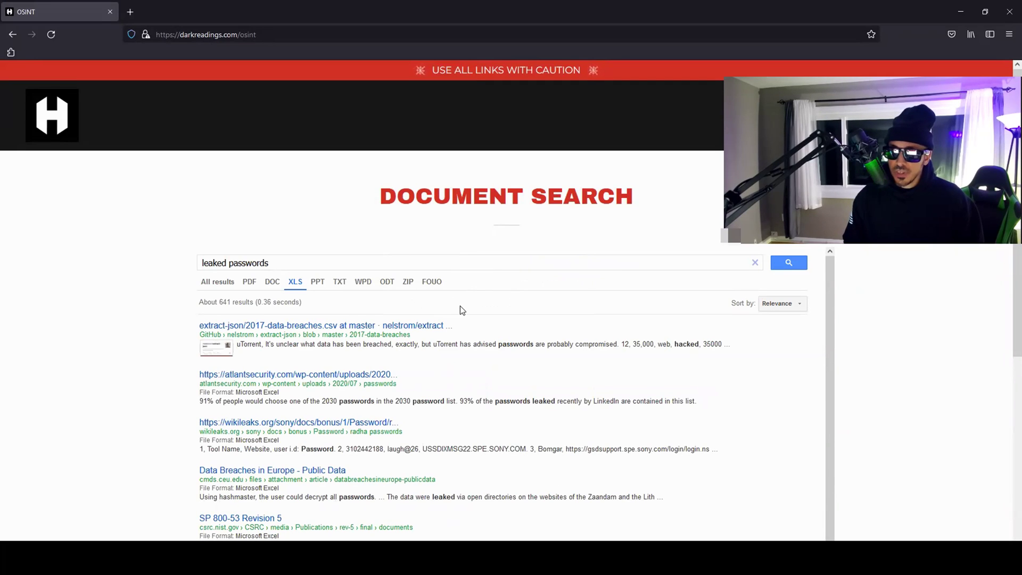
Open the first document result in a background tab
{"action": "scroll", "coordinate": [460, 305], "scroll_direction": "down", "scroll_amount": 2}
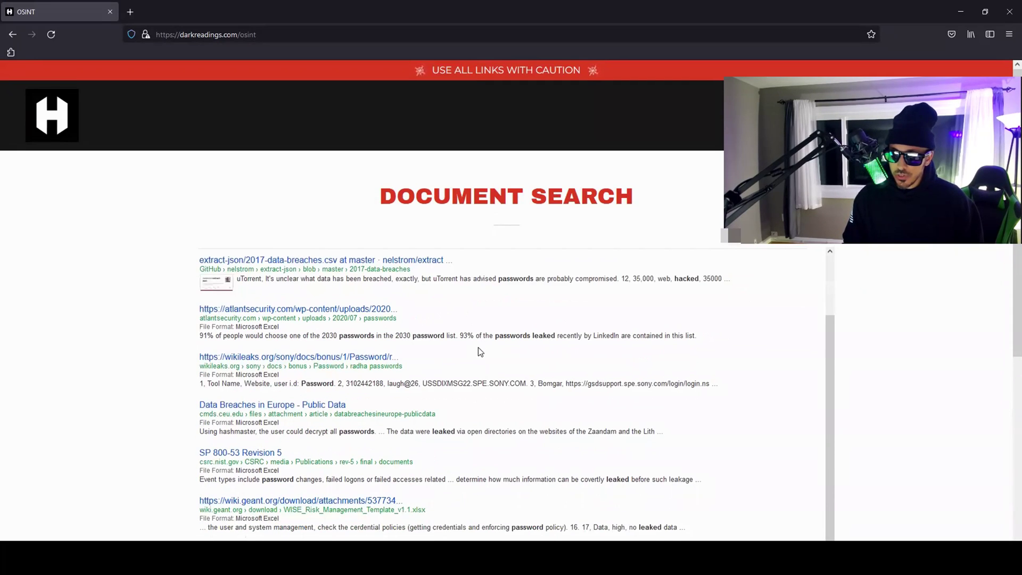
{"action": "scroll", "coordinate": [433, 338], "scroll_direction": "up", "scroll_amount": 2}
{"action": "middle_click", "coordinate": [217, 327]}
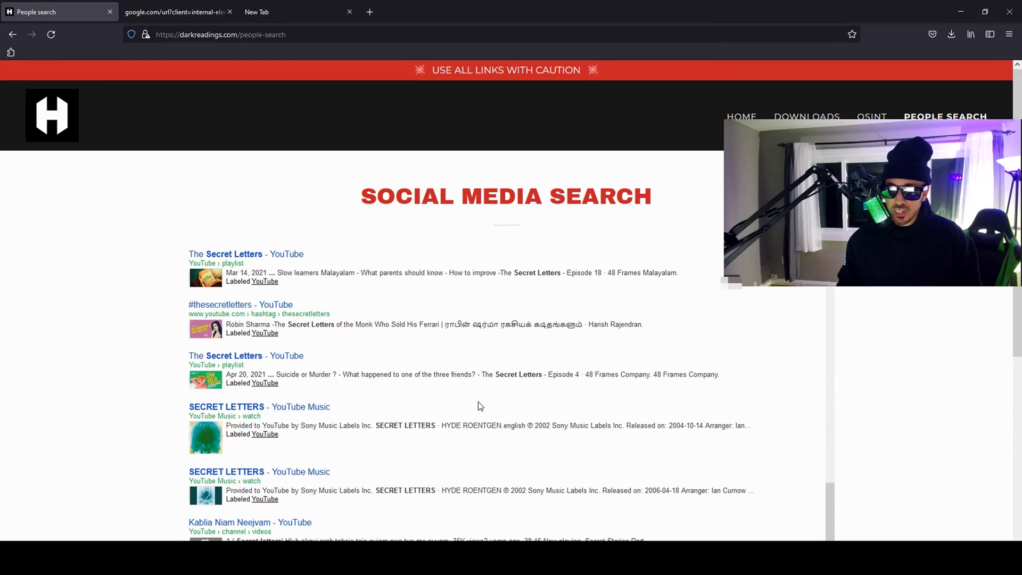
View the SECRET LETTERS YouTube Music result and trailer video, then close both to return to the results
{"action": "scroll", "coordinate": [307, 392], "scroll_direction": "down", "scroll_amount": 1}
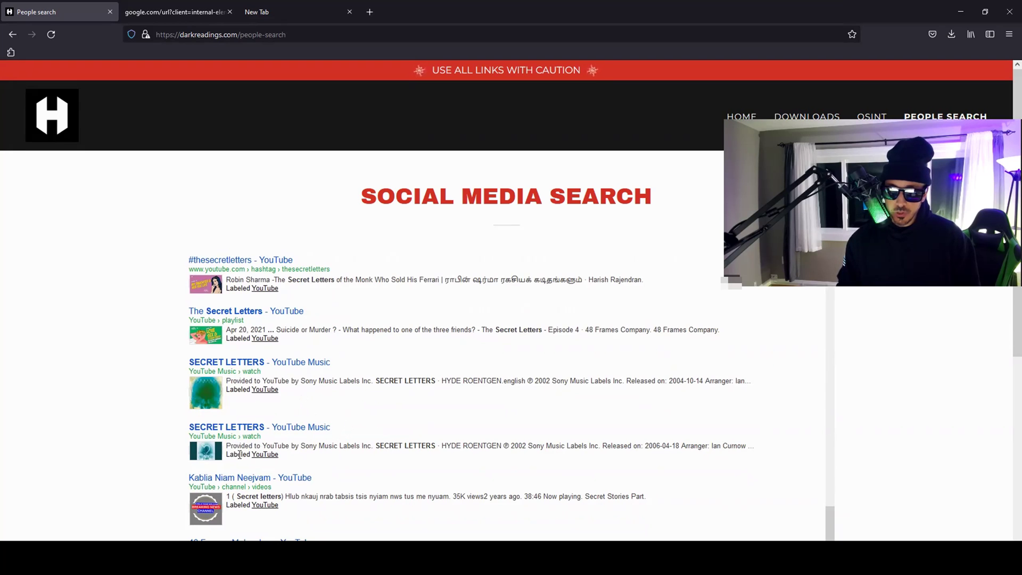
{"action": "left_click", "coordinate": [239, 426]}
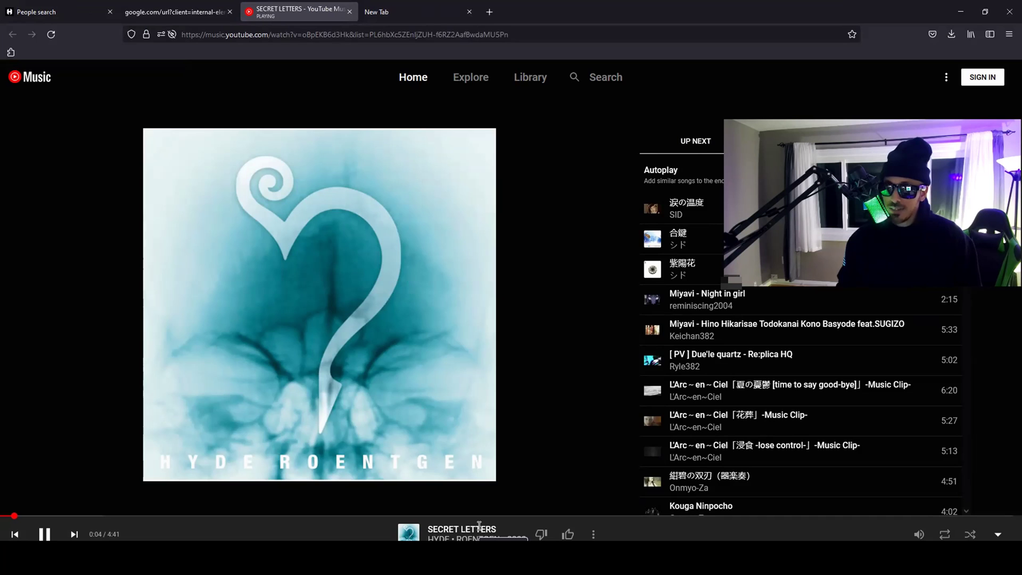
{"action": "left_click", "coordinate": [349, 12]}
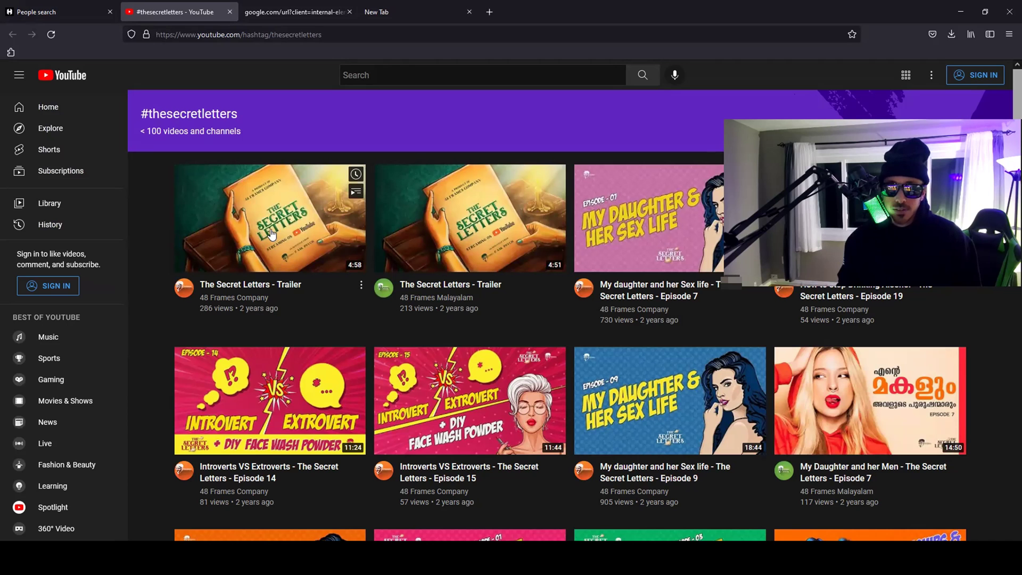
{"action": "left_click", "coordinate": [269, 233]}
{"action": "key", "text": "ctrl+w"}
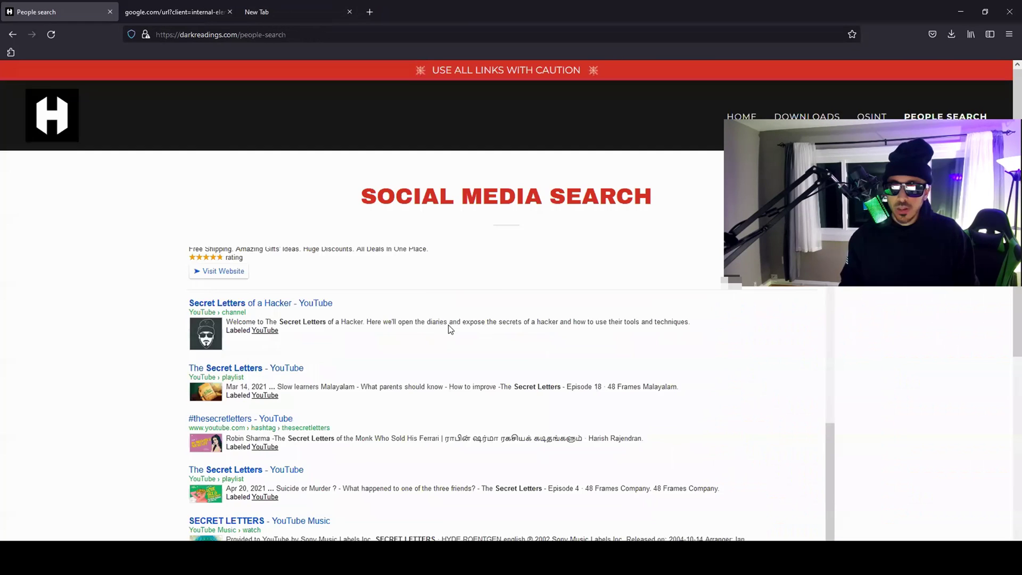
{"action": "scroll", "coordinate": [448, 324], "scroll_direction": "up", "scroll_amount": 5}
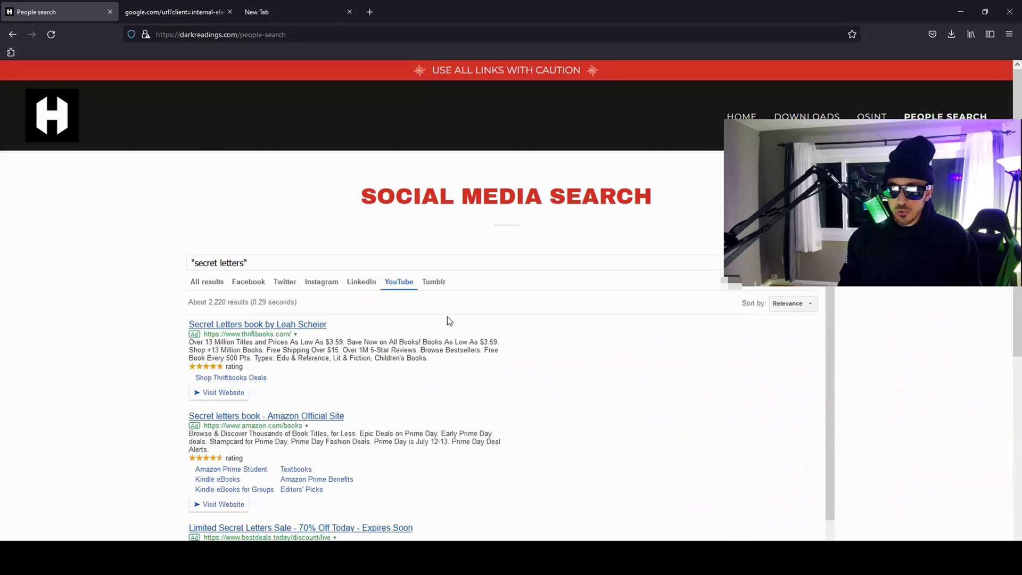
{"action": "left_click_drag", "start_coordinate": [454, 196], "coordinate": [633, 196]}
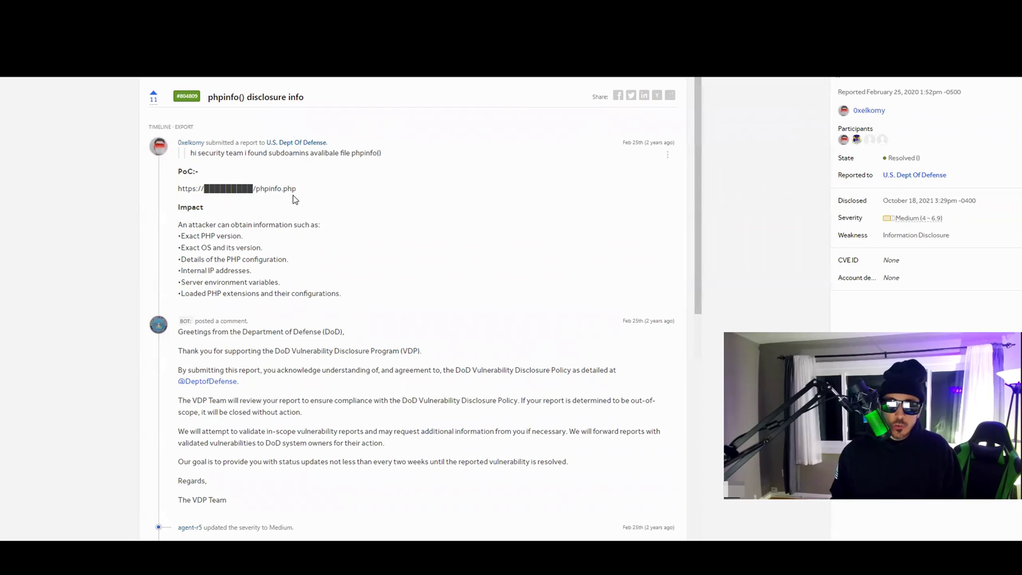
Highlight the phpinfo.php path in the PoC URL and the Medium (4 ~ 6.9) severity rating
{"action": "left_click_drag", "start_coordinate": [296, 190], "coordinate": [269, 188]}
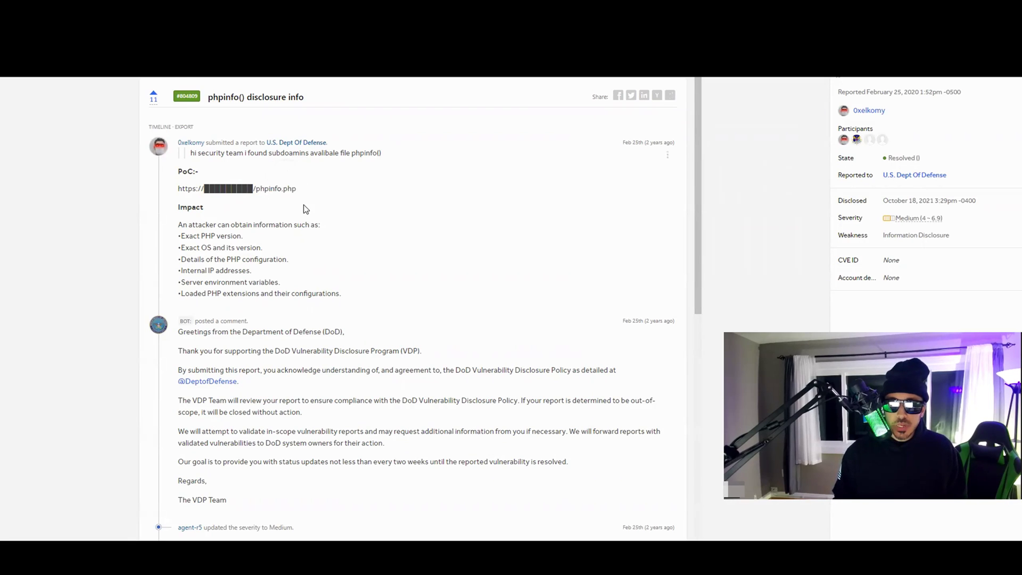
{"action": "double_click", "coordinate": [270, 189]}
{"action": "left_click", "coordinate": [348, 285]}
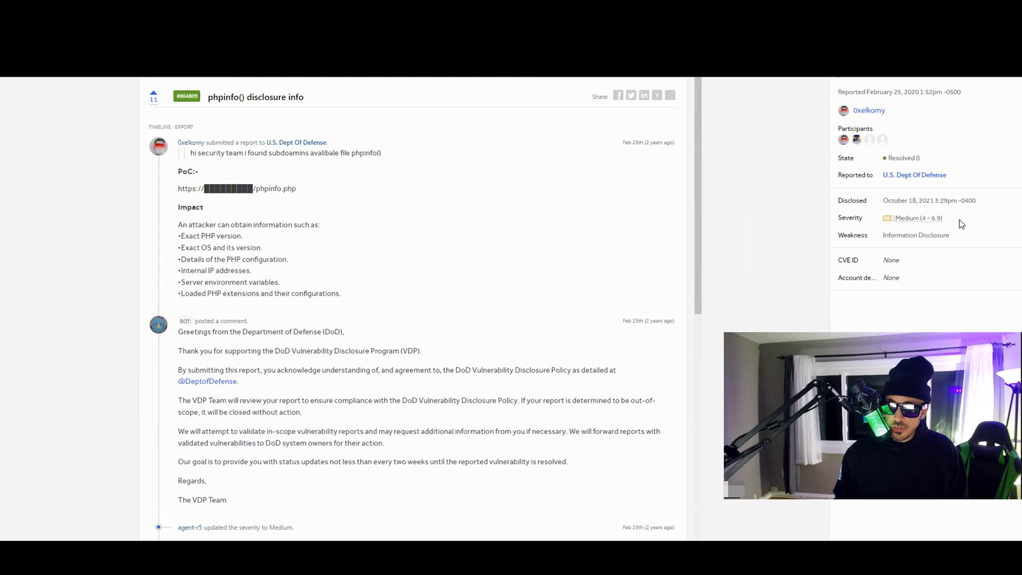
{"action": "left_click_drag", "start_coordinate": [960, 220], "coordinate": [874, 218]}
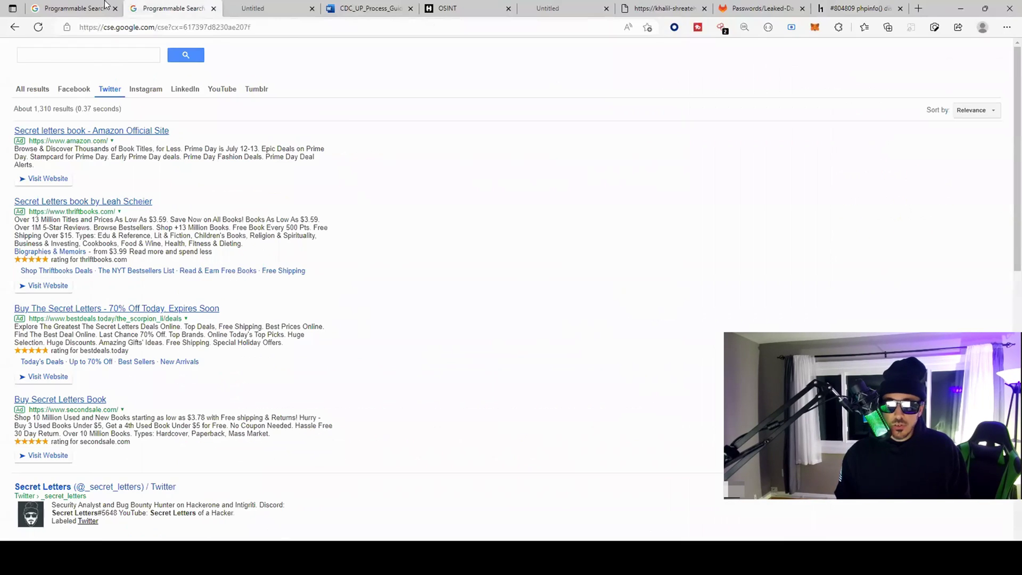
Add a refinement named PHP with optional words ext:php, then return to the engine's Setup page
{"action": "left_click", "coordinate": [91, 6]}
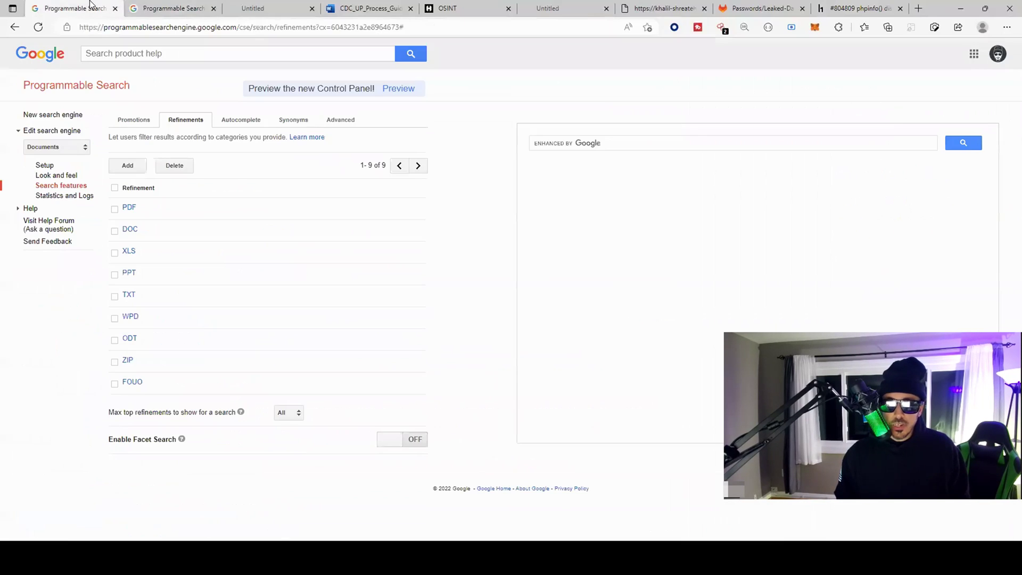
{"action": "left_click", "coordinate": [130, 166]}
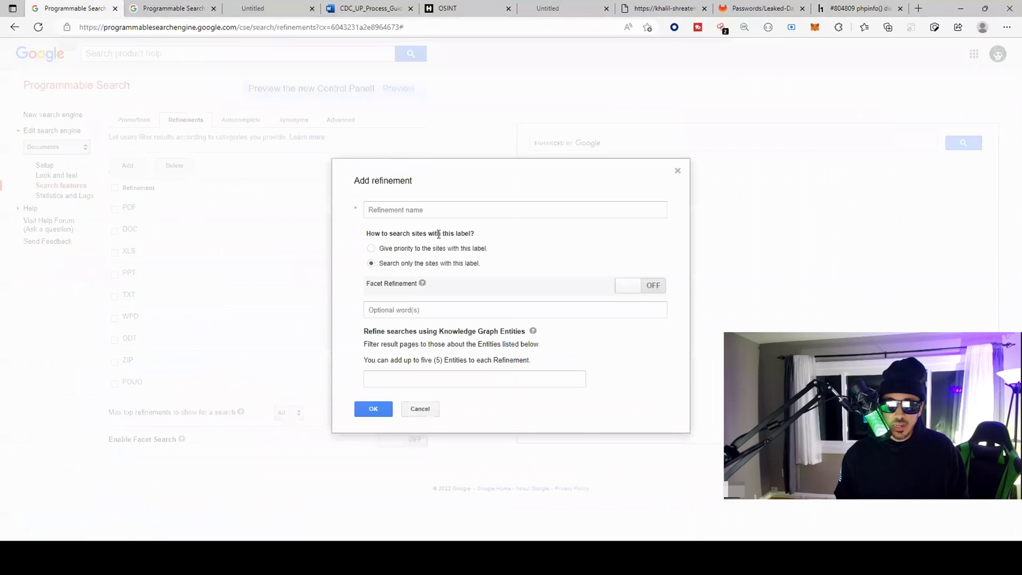
{"action": "left_click", "coordinate": [442, 212]}
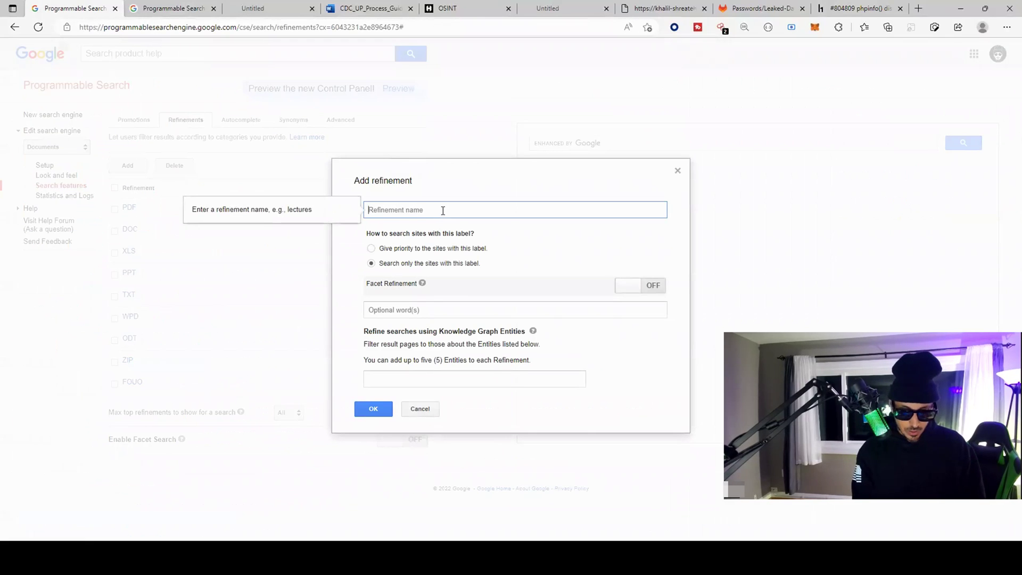
{"action": "type", "text": "PHP"}
{"action": "left_click", "coordinate": [438, 311]}
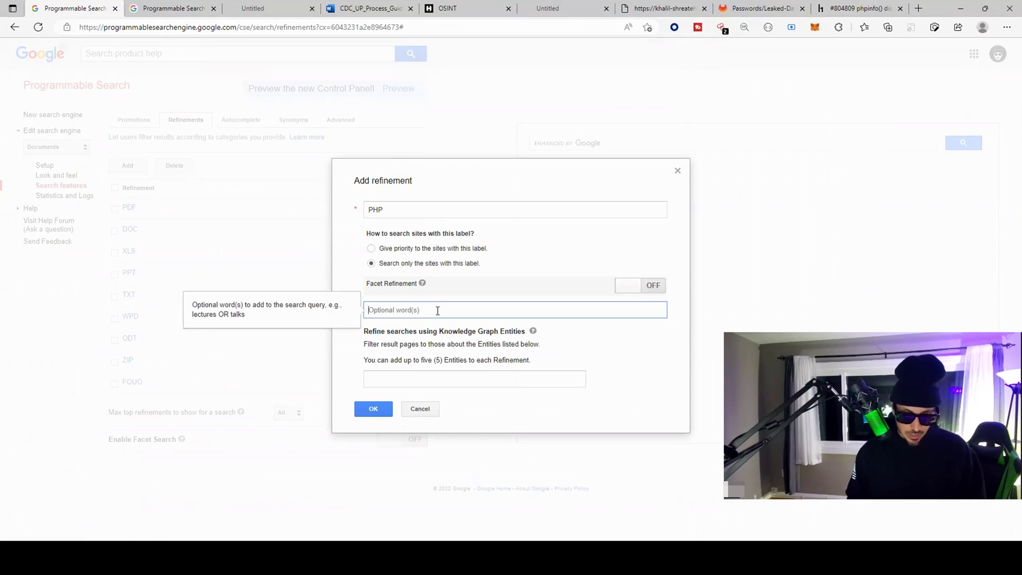
{"action": "type", "text": "ext"}
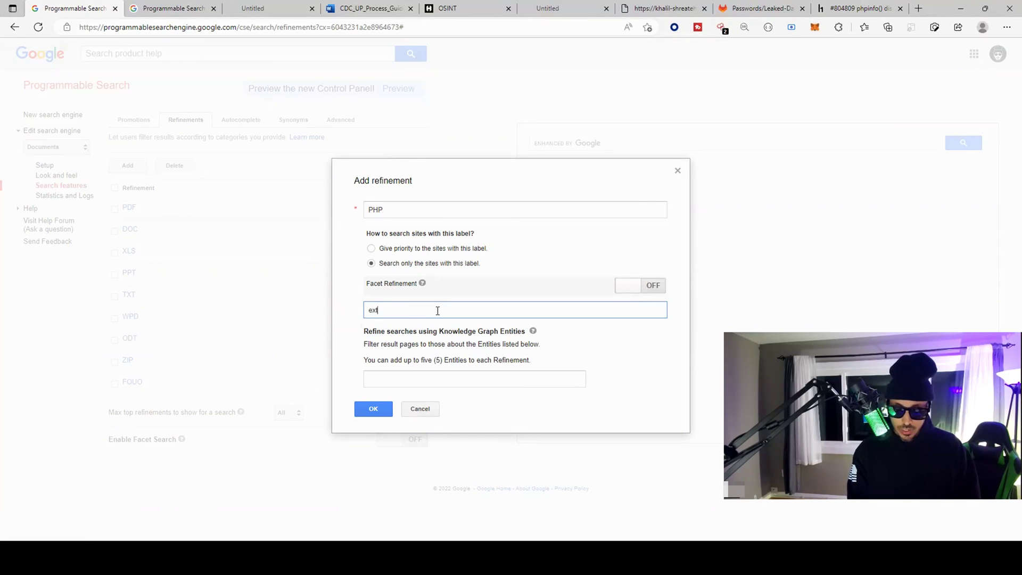
{"action": "type", "text": ": php"}
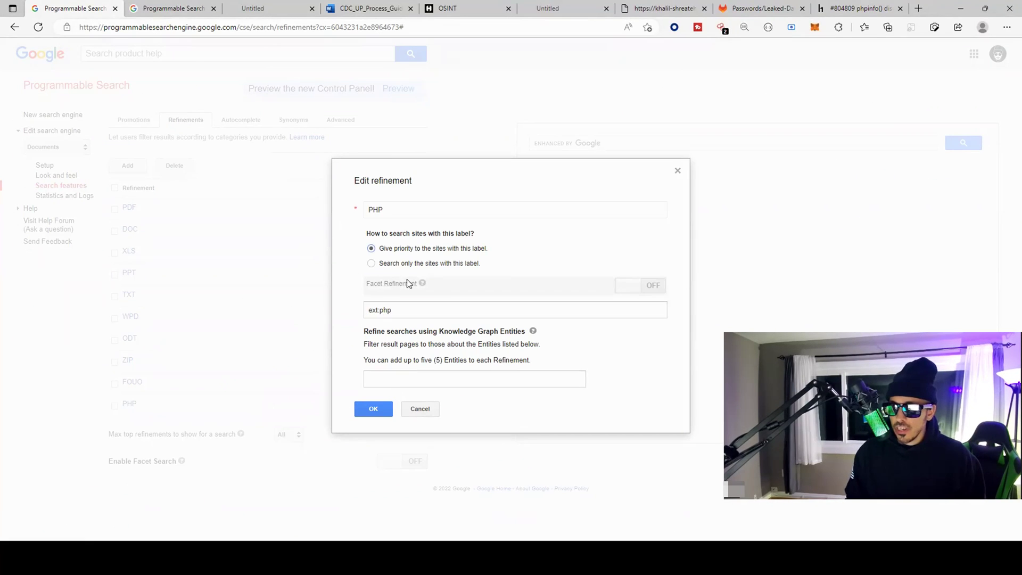
{"action": "left_click", "coordinate": [378, 410]}
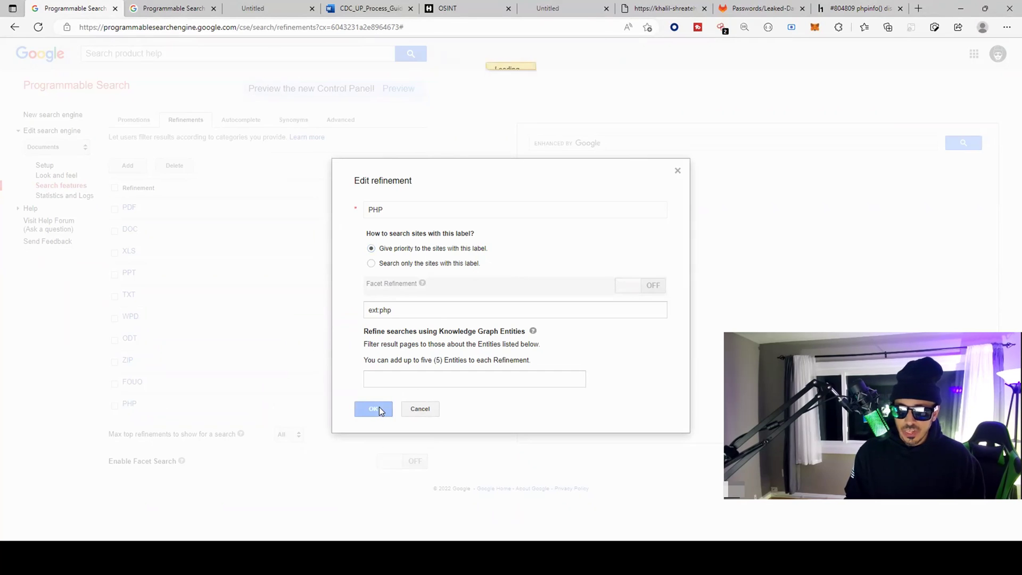
{"action": "left_click", "coordinate": [45, 165]}
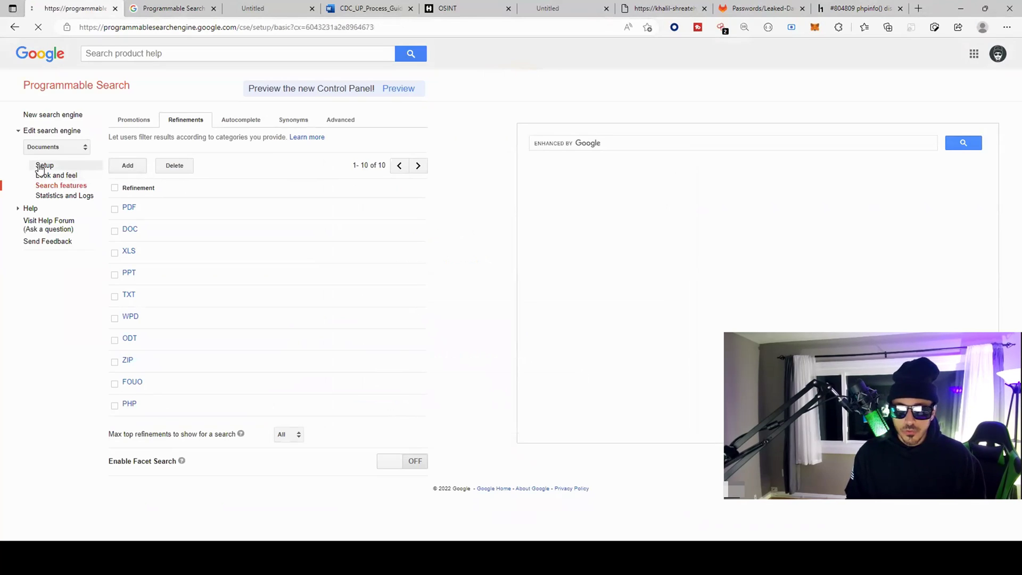
Search the engine's public page for phpinfo and narrow results to the PHP refinement
{"action": "left_click", "coordinate": [189, 344]}
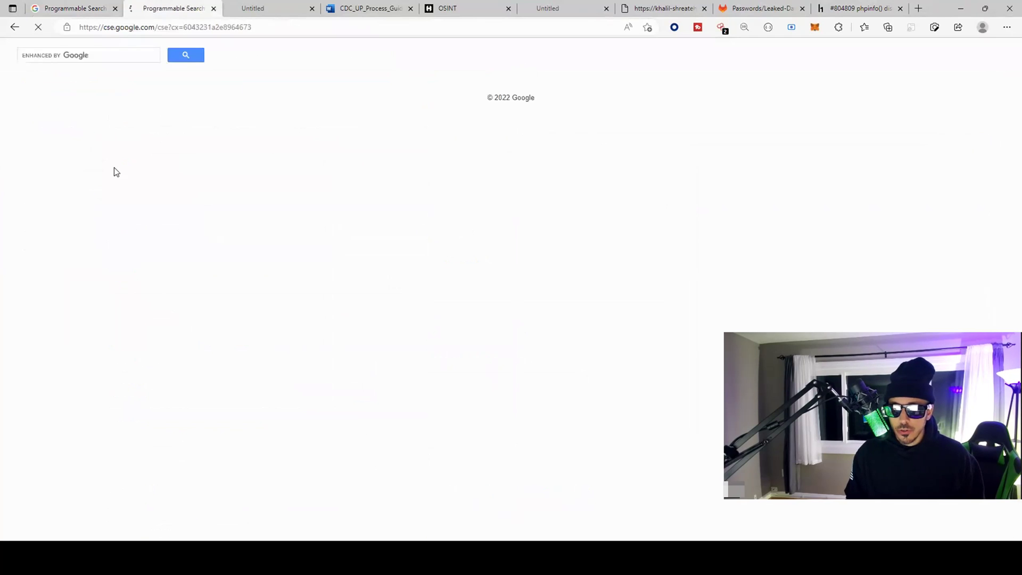
{"action": "left_click", "coordinate": [94, 56]}
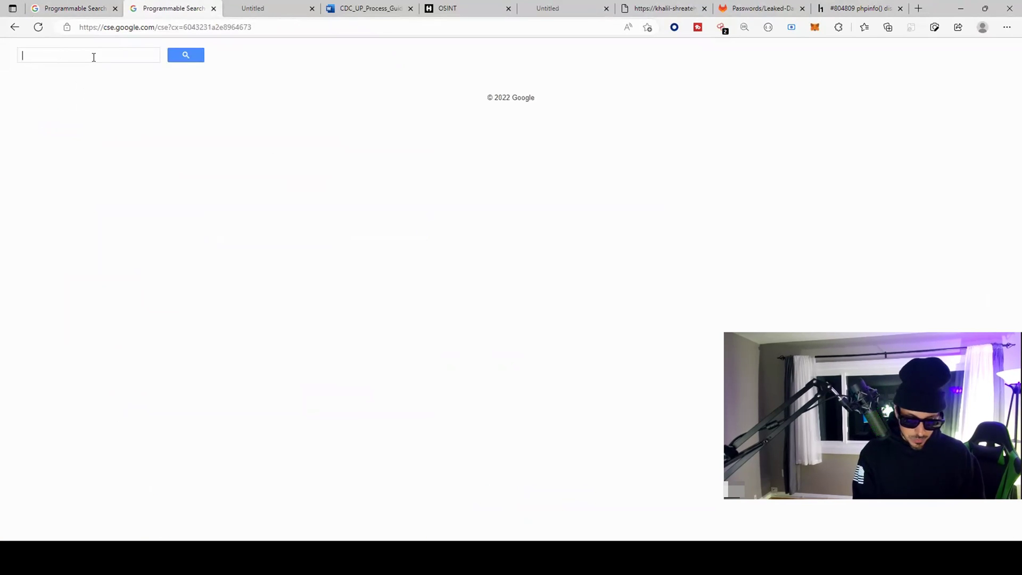
{"action": "type", "text": "phpinfo"}
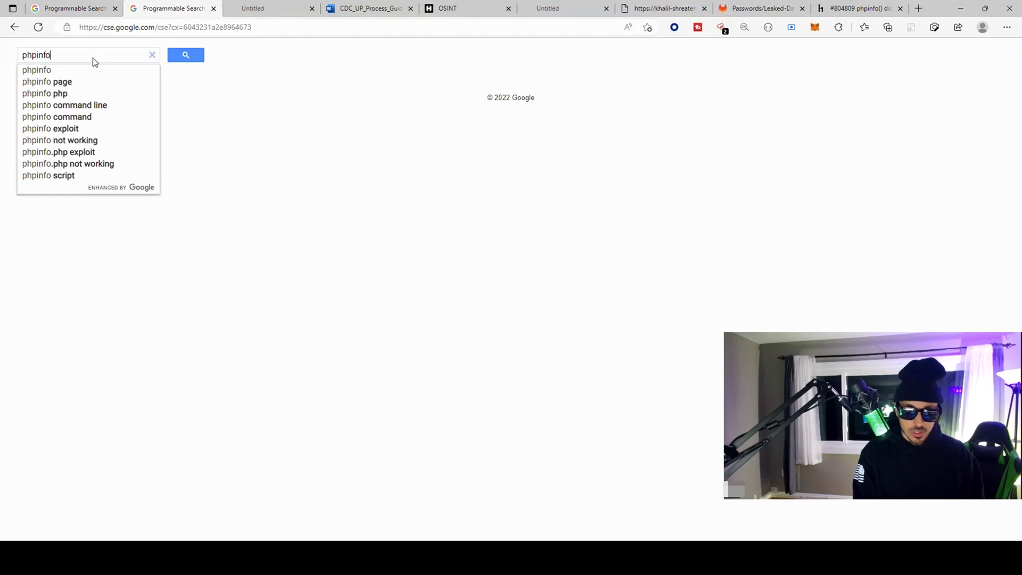
{"action": "key", "text": "Return"}
{"action": "left_click", "coordinate": [269, 89]}
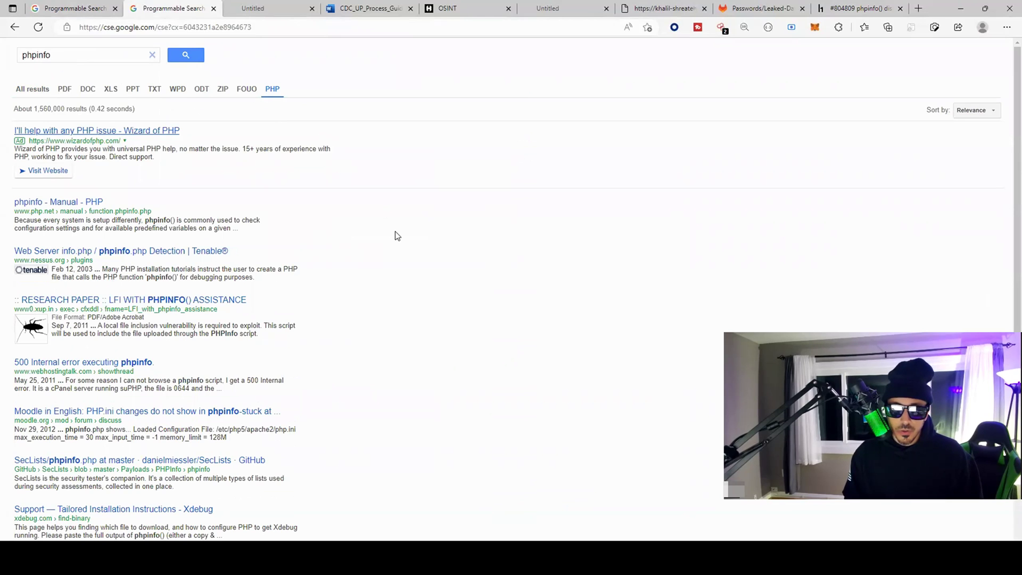
Open an exposed phpinfo() result in a new tab and scroll through its PHP details
{"action": "scroll", "coordinate": [395, 231], "scroll_direction": "down", "scroll_amount": 3}
{"action": "left_click", "coordinate": [308, 105]}
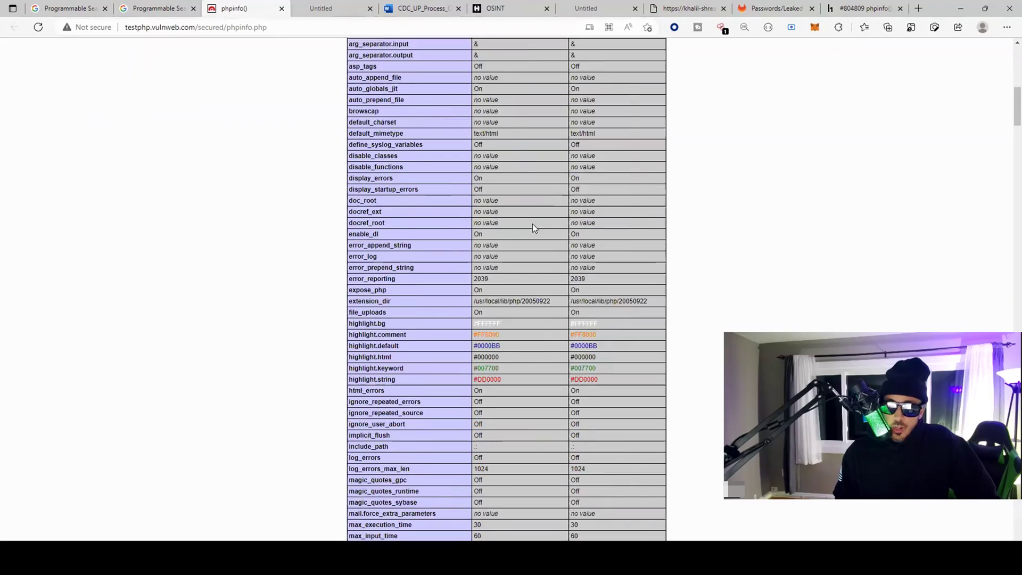
{"action": "scroll", "coordinate": [532, 223], "scroll_direction": "down", "scroll_amount": 5}
{"action": "scroll", "coordinate": [532, 228], "scroll_direction": "down", "scroll_amount": 20}
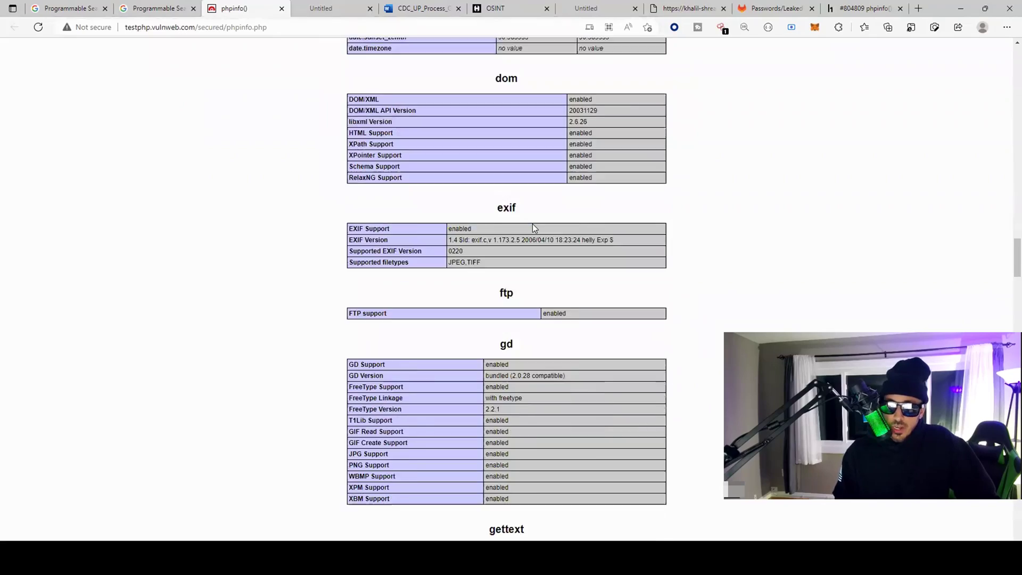
{"action": "scroll", "coordinate": [663, 216], "scroll_direction": "up", "scroll_amount": 10}
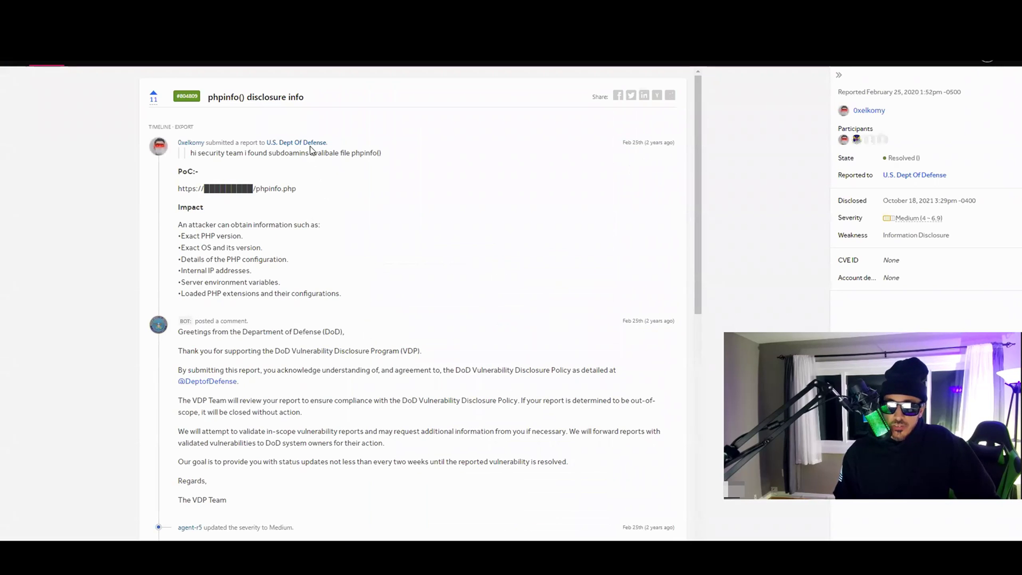
Note the report's phpinfo.php PoC path, review and close the afirmm.com phpinfo page, then open the next results page
{"action": "left_click_drag", "start_coordinate": [246, 190], "coordinate": [297, 190]}
{"action": "left_click", "coordinate": [392, 225]}
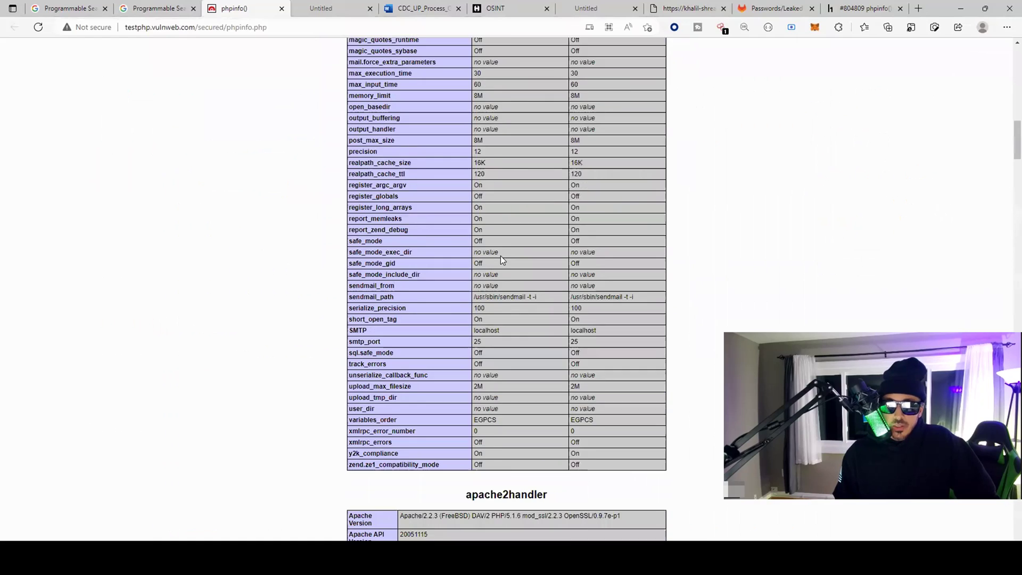
{"action": "scroll", "coordinate": [500, 256], "scroll_direction": "up", "scroll_amount": 20}
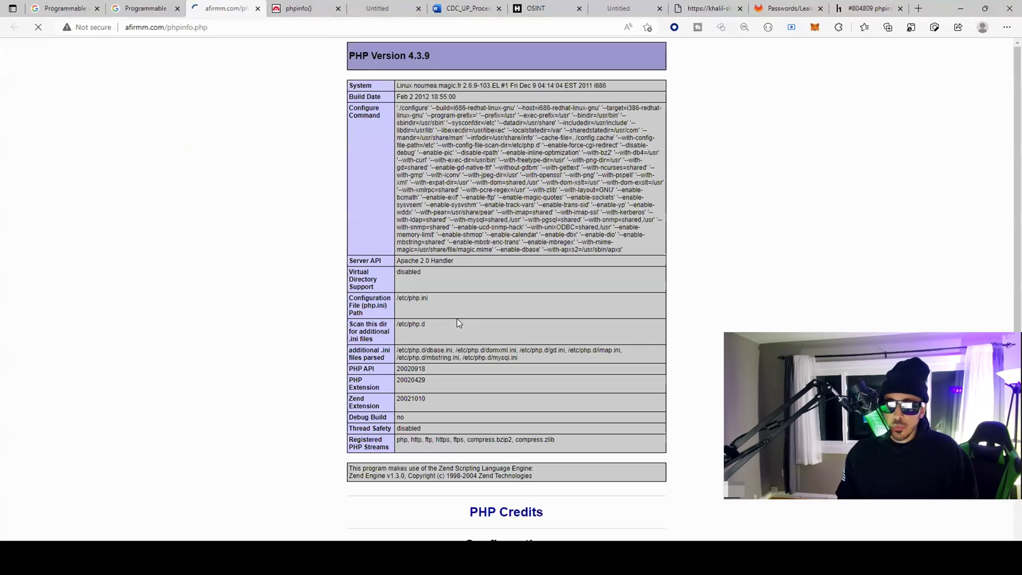
{"action": "scroll", "coordinate": [533, 326], "scroll_direction": "down", "scroll_amount": 15}
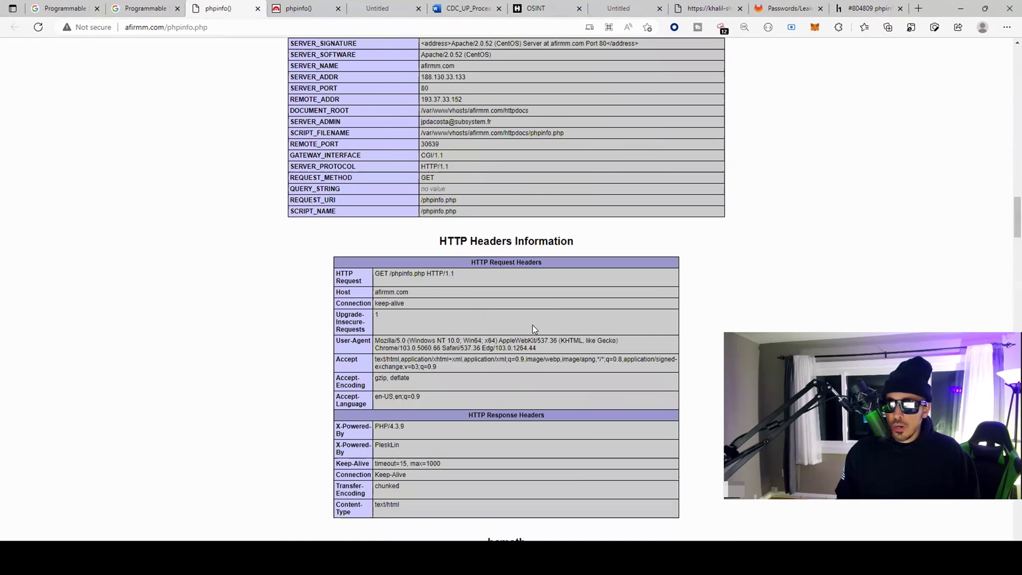
{"action": "scroll", "coordinate": [533, 325], "scroll_direction": "up", "scroll_amount": 20}
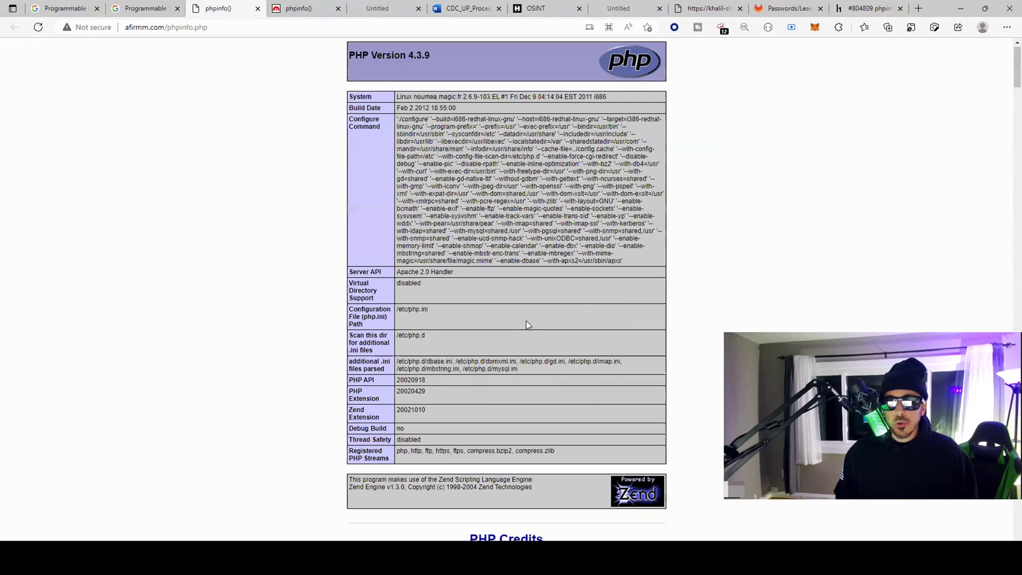
{"action": "key", "text": "ctrl+w"}
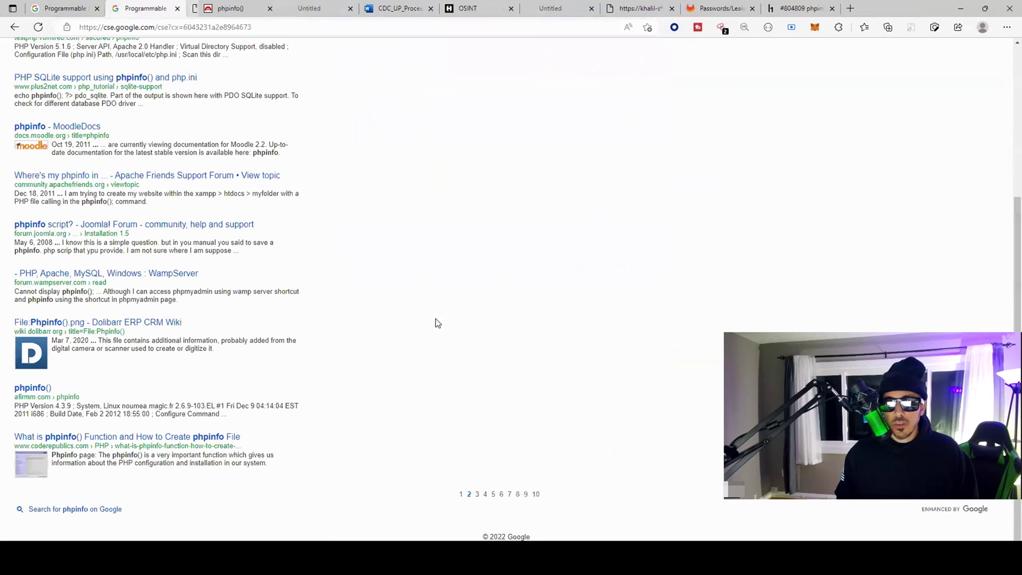
{"action": "left_click", "coordinate": [476, 494]}
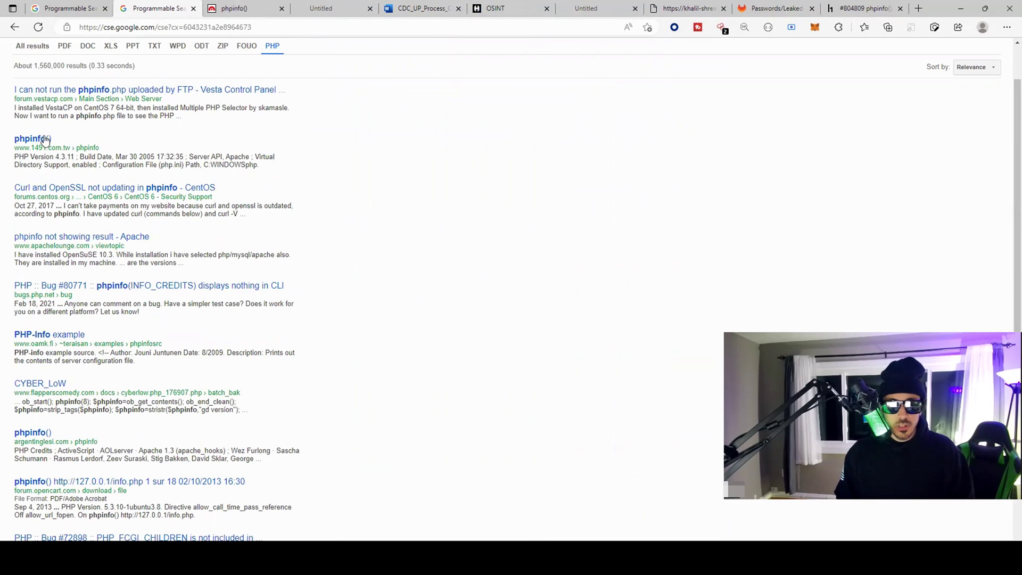